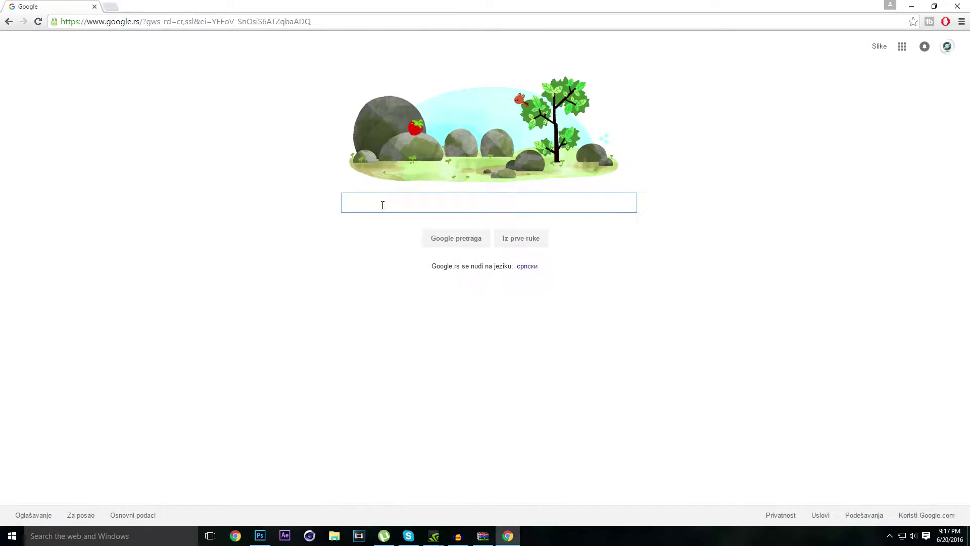
- Search Google for 'msi afterburner download'
{"action": "type", "text": "msi afterbu"}
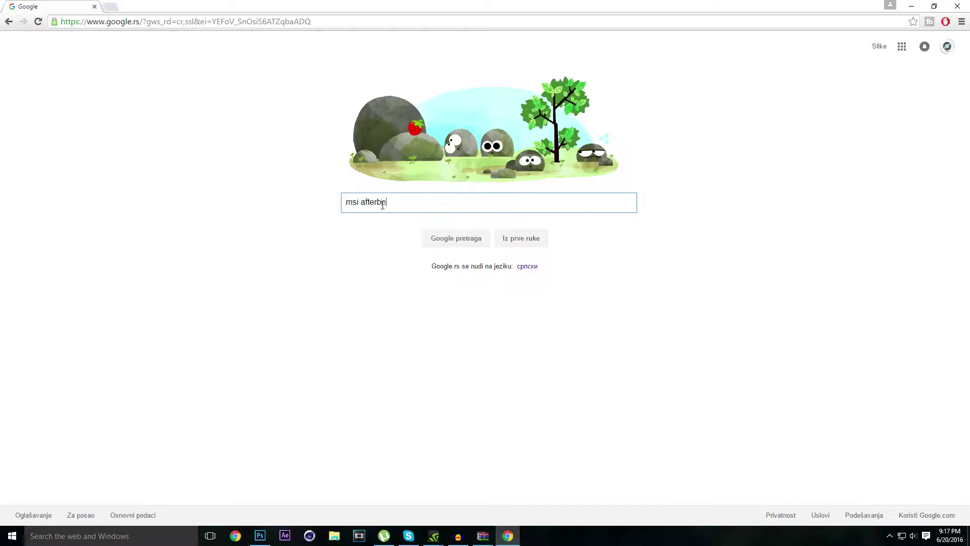
{"action": "type", "text": "rner download"}
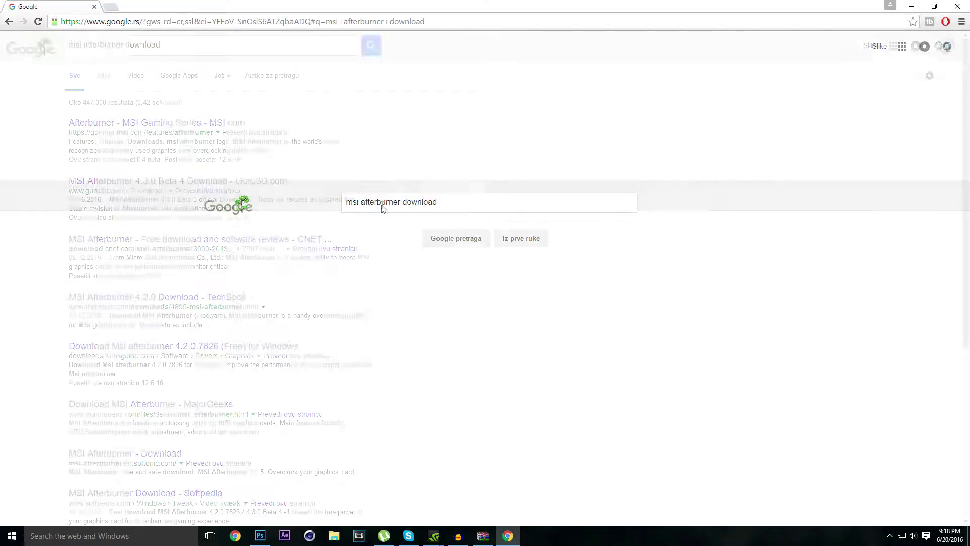
- Download the MSI Afterburner 4.3.0 Beta 4 .rar archive from Guru3D and open it
{"action": "left_click", "coordinate": [144, 181]}
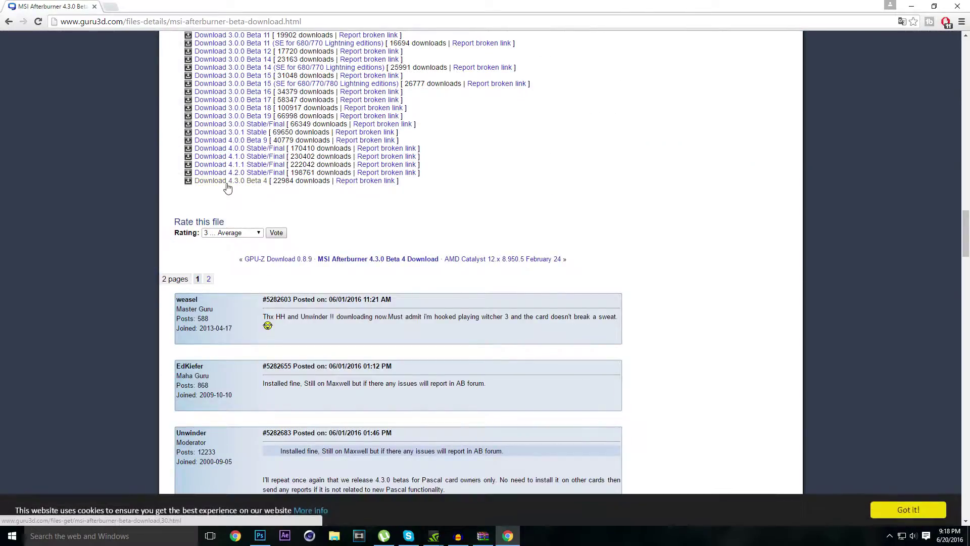
{"action": "left_click", "coordinate": [226, 182]}
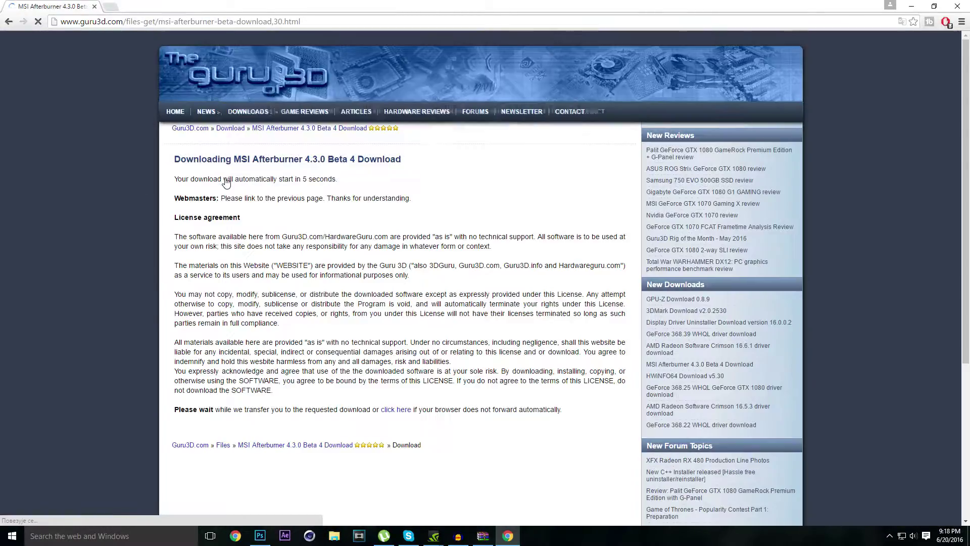
{"action": "scroll", "coordinate": [254, 297], "scroll_direction": "down", "scroll_amount": 6}
{"action": "scroll", "coordinate": [255, 296], "scroll_direction": "up", "scroll_amount": 5}
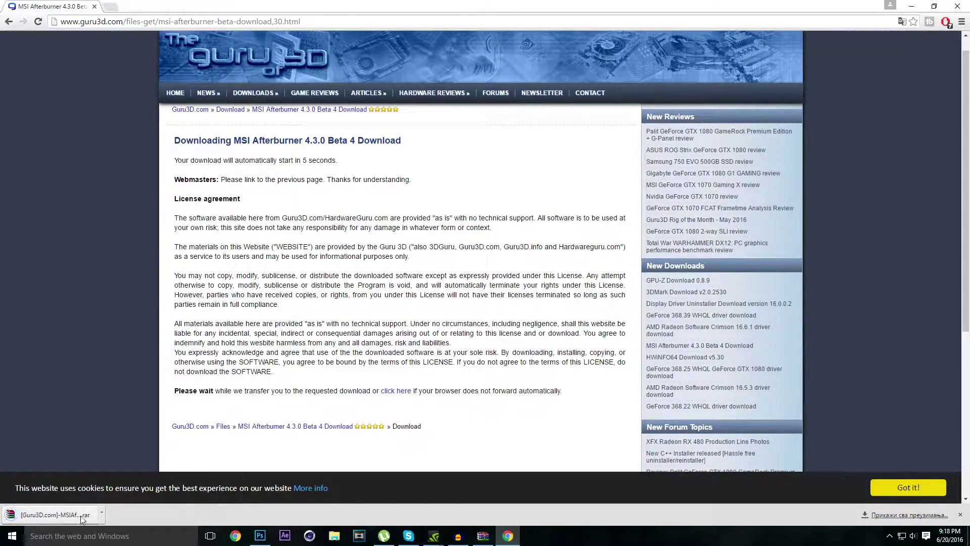
{"action": "left_click", "coordinate": [82, 520]}
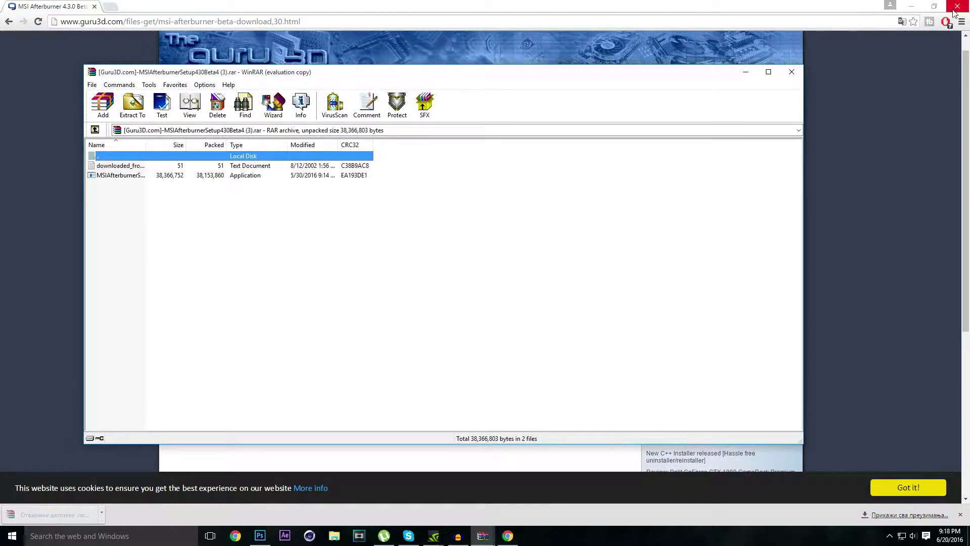
- Close the browser, extract MSIAfterburnerSetup from the archive, and run it with admin approval
{"action": "left_click", "coordinate": [953, 11]}
{"action": "left_click", "coordinate": [118, 175]}
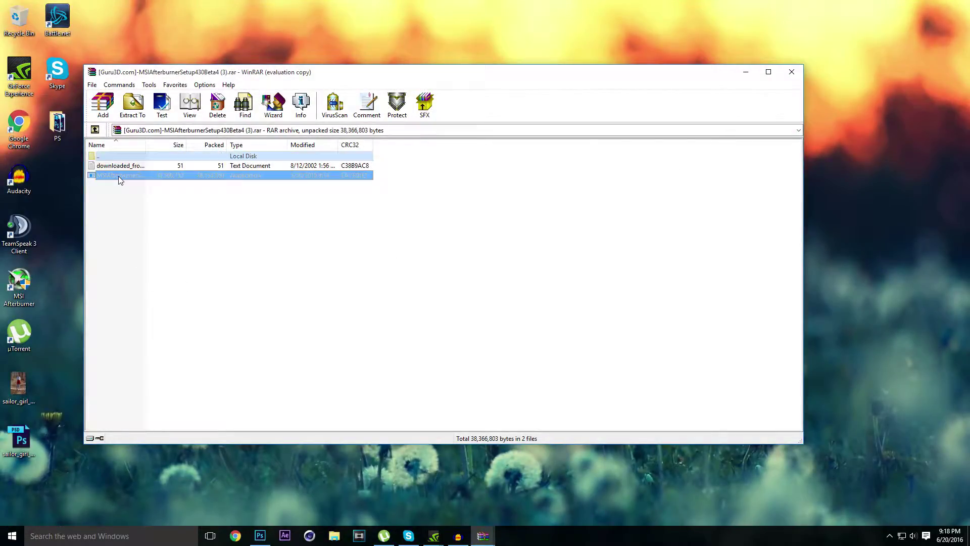
{"action": "left_click_drag", "start_coordinate": [118, 176], "coordinate": [145, 44]}
{"action": "mouse_move", "coordinate": [140, 181]}
{"action": "left_mouse_down"}
{"action": "mouse_move", "coordinate": [148, 29]}
{"action": "mouse_move", "coordinate": [160, 97]}
{"action": "mouse_move", "coordinate": [164, 21]}
{"action": "mouse_move", "coordinate": [176, 110]}
{"action": "mouse_move", "coordinate": [135, 19]}
{"action": "mouse_move", "coordinate": [30, 20]}
{"action": "mouse_move", "coordinate": [162, 114]}
{"action": "mouse_move", "coordinate": [129, 180]}
{"action": "left_mouse_up"}
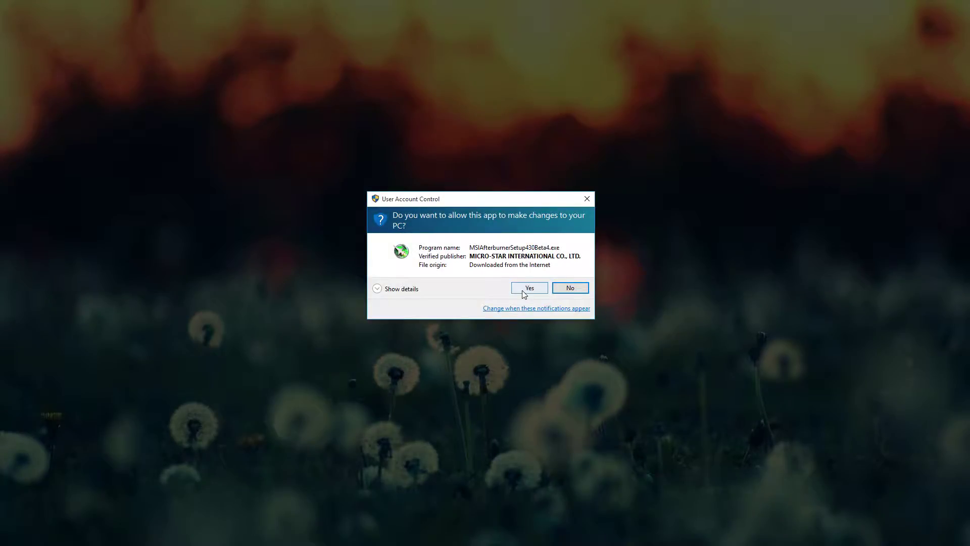
{"action": "left_click", "coordinate": [523, 291]}
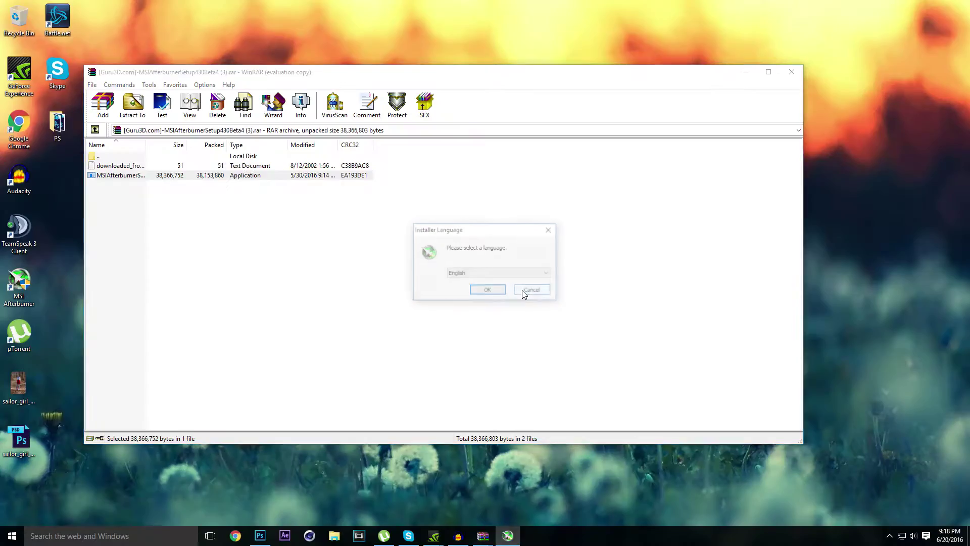
- Keep English as the MSI Afterburner installer language and confirm it
{"action": "left_click", "coordinate": [497, 277]}
{"action": "left_click", "coordinate": [482, 282]}
{"action": "left_click", "coordinate": [489, 275]}
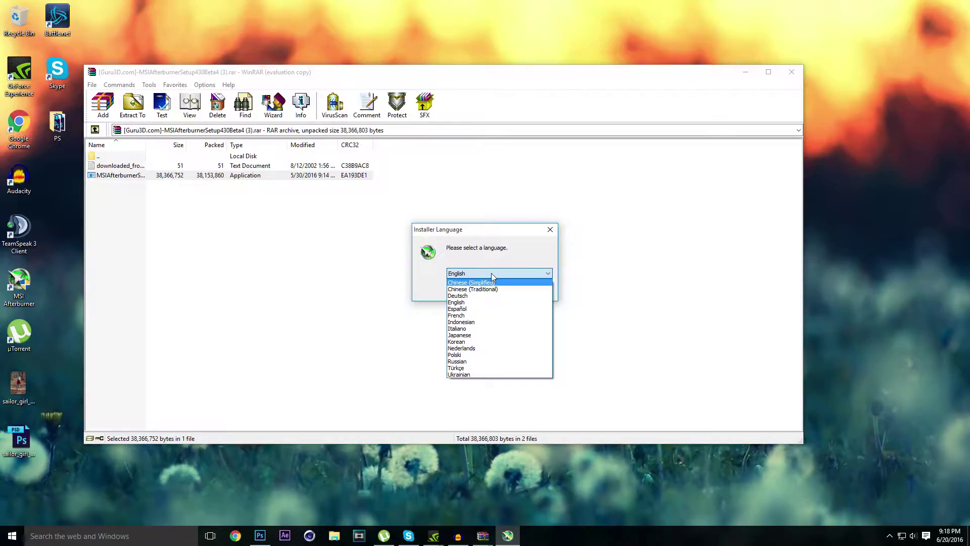
{"action": "left_click", "coordinate": [492, 276]}
{"action": "left_click", "coordinate": [492, 290]}
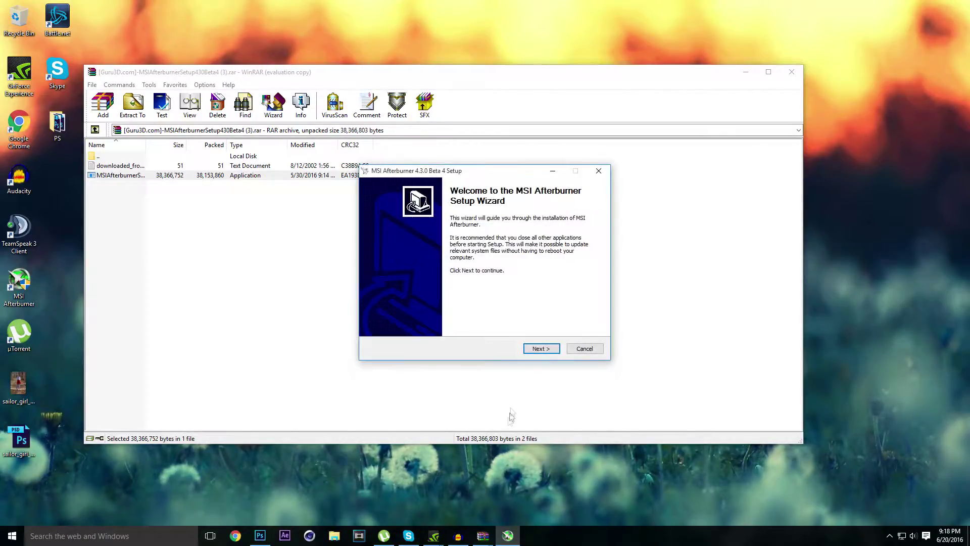
- Accept the license and install Afterburner with default components, location and Start Menu folder
{"action": "left_click", "coordinate": [541, 351]}
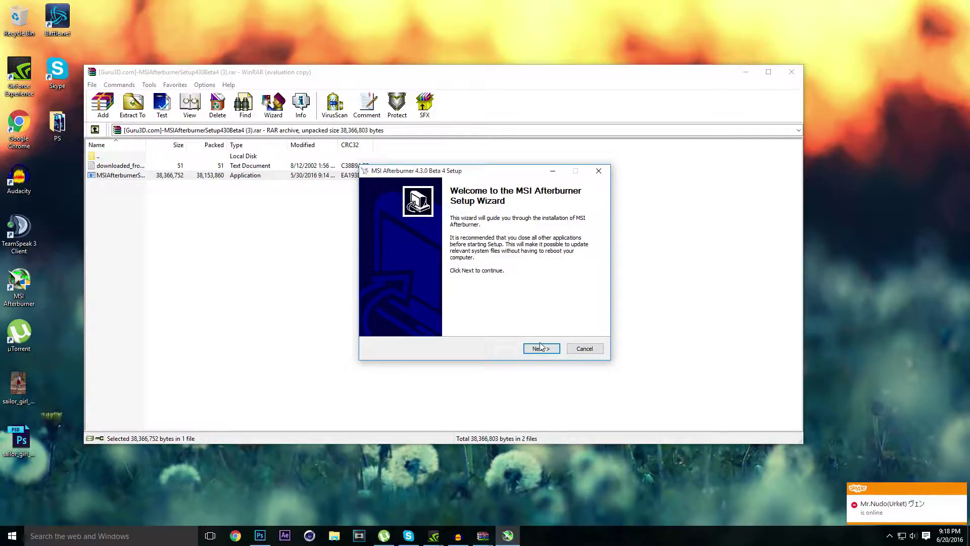
{"action": "left_click", "coordinate": [959, 489]}
{"action": "left_click", "coordinate": [451, 317]}
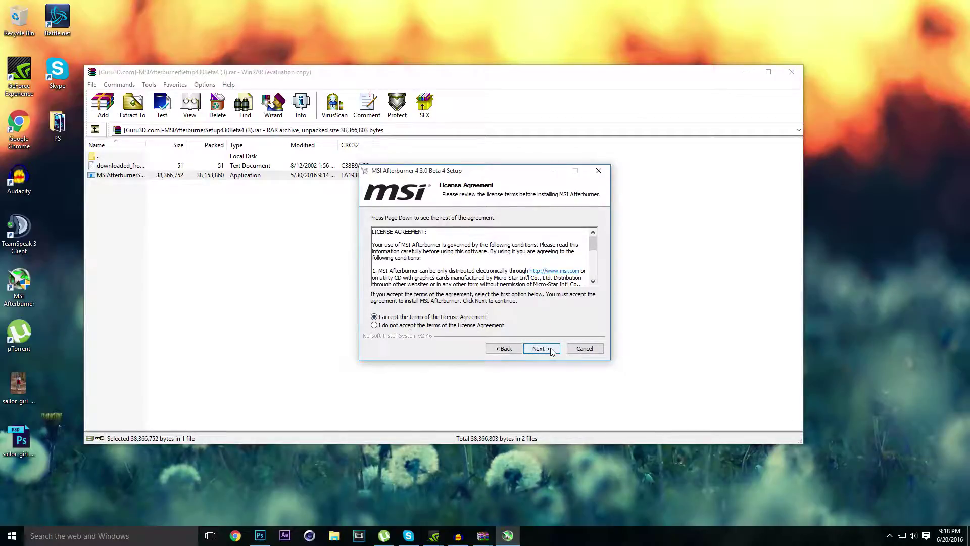
{"action": "left_click", "coordinate": [550, 351]}
{"action": "left_click", "coordinate": [548, 350]}
{"action": "left_click", "coordinate": [548, 349]}
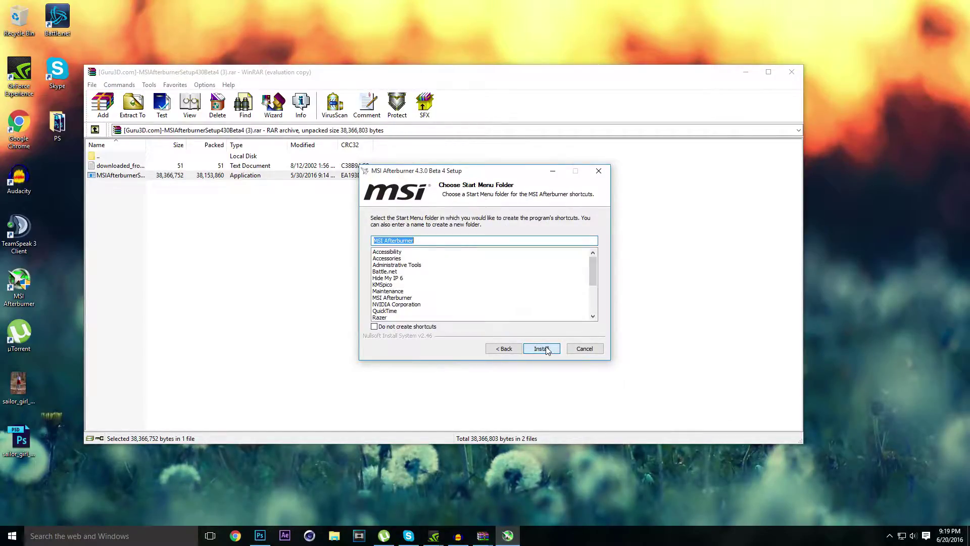
{"action": "left_click", "coordinate": [547, 350]}
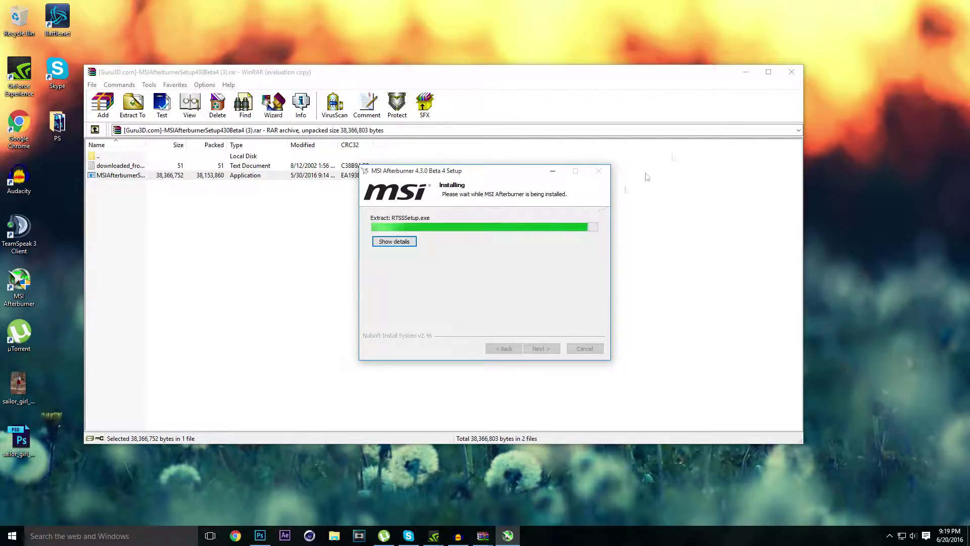
- Close the WinRAR window and confirm English as the RivaTuner installer language
{"action": "left_click", "coordinate": [783, 71]}
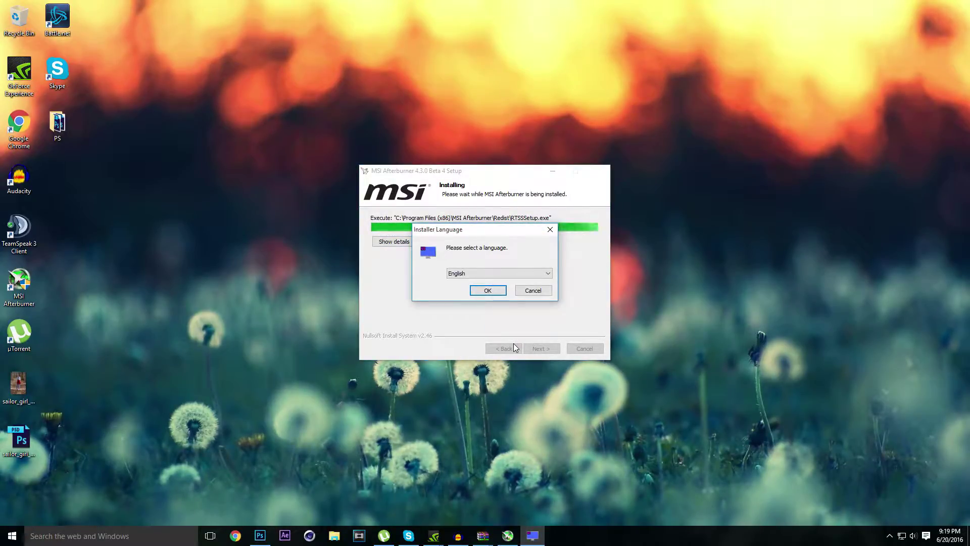
{"action": "left_click", "coordinate": [472, 273]}
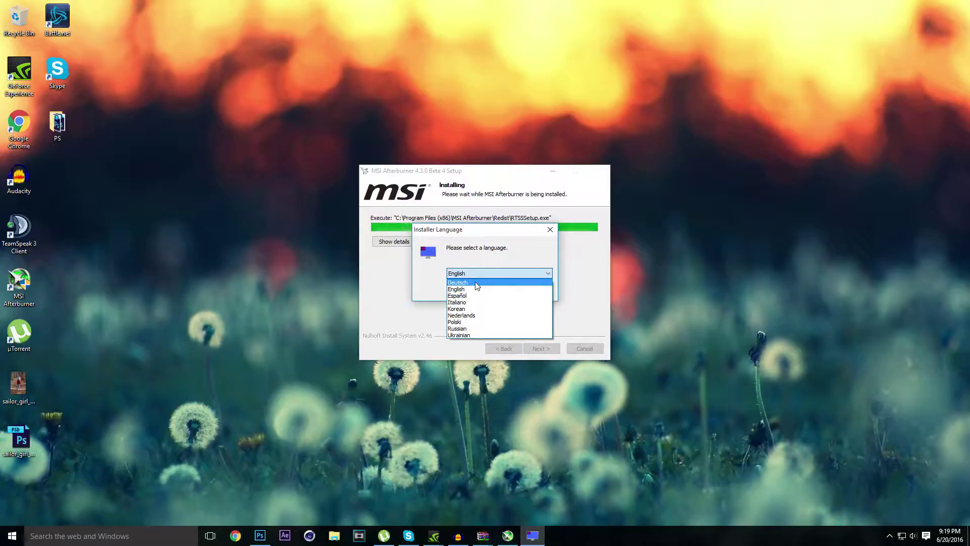
{"action": "left_click", "coordinate": [475, 279]}
{"action": "left_click", "coordinate": [475, 273]}
{"action": "left_click", "coordinate": [478, 285]}
{"action": "left_click", "coordinate": [477, 274]}
{"action": "left_click", "coordinate": [483, 298]}
{"action": "left_click", "coordinate": [487, 291]}
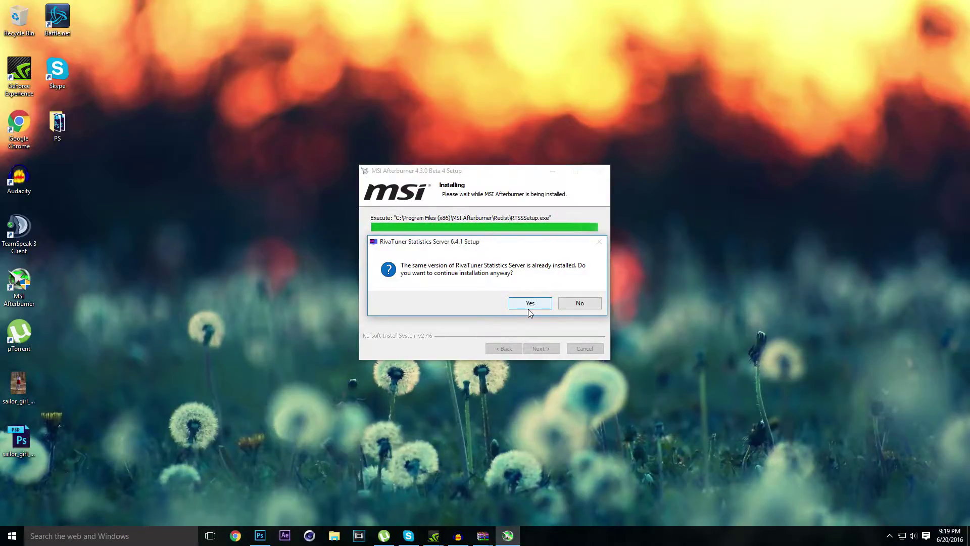
- Reinstall RivaTuner Statistics Server 6.4.1 at the default location, declining the reboot
{"action": "left_click", "coordinate": [528, 306]}
{"action": "left_click", "coordinate": [539, 348]}
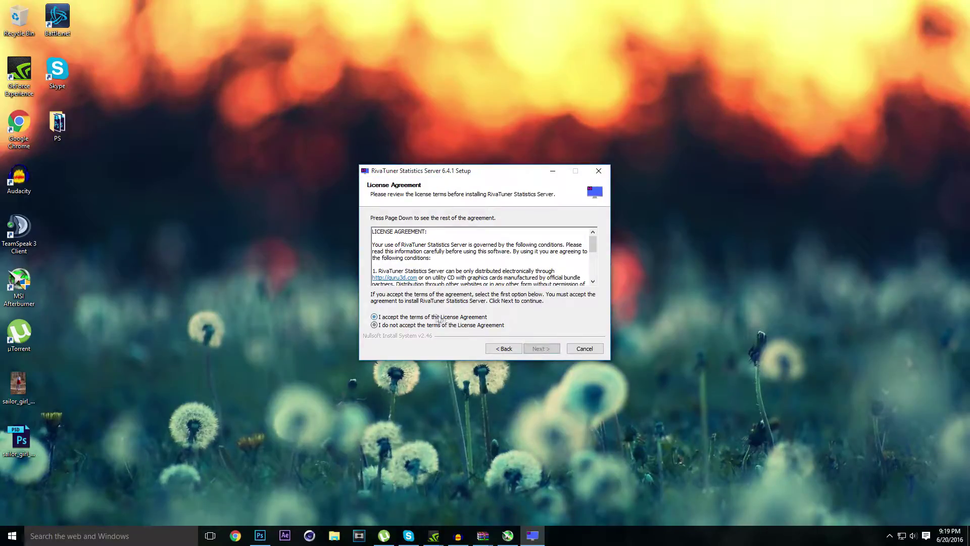
{"action": "left_click", "coordinate": [438, 318]}
{"action": "left_click", "coordinate": [540, 349]}
{"action": "left_click", "coordinate": [539, 351]}
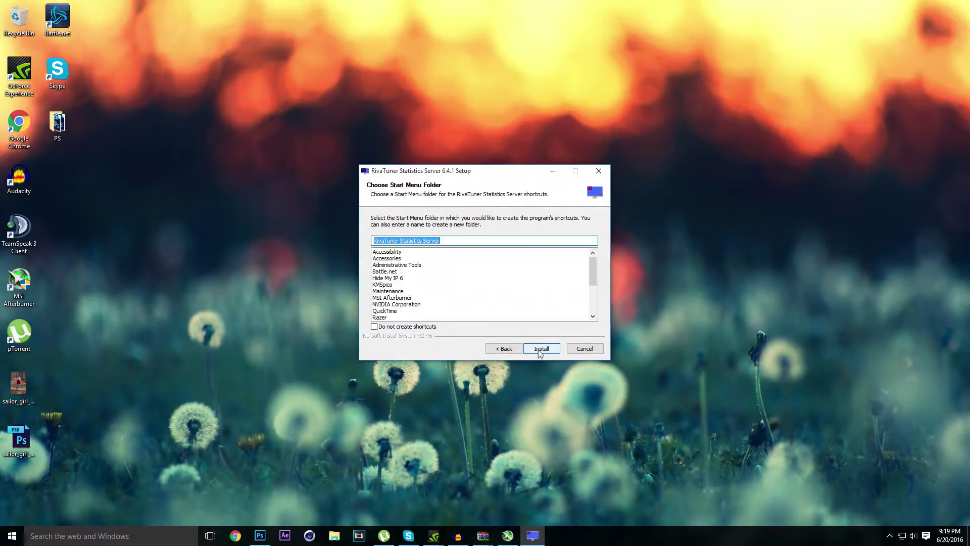
{"action": "left_click", "coordinate": [539, 350]}
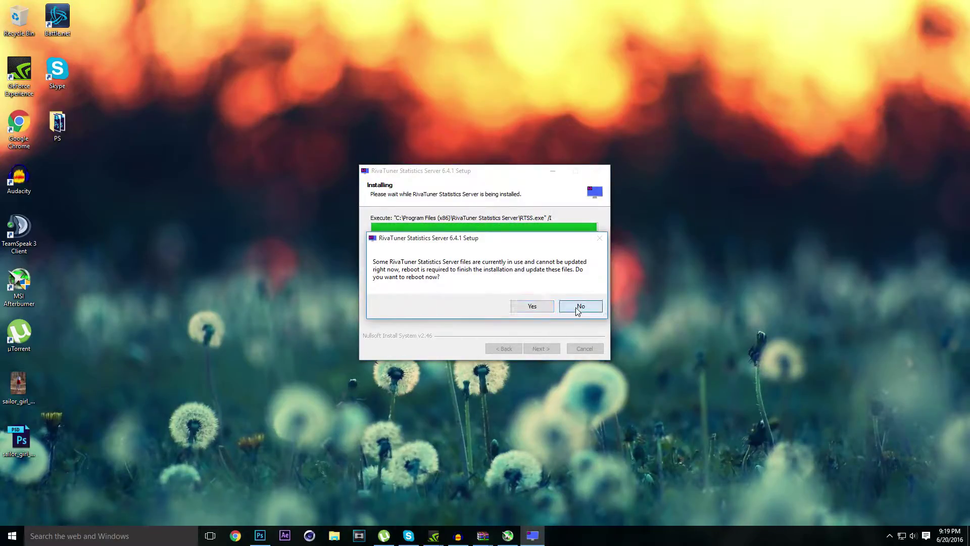
{"action": "left_click", "coordinate": [576, 306]}
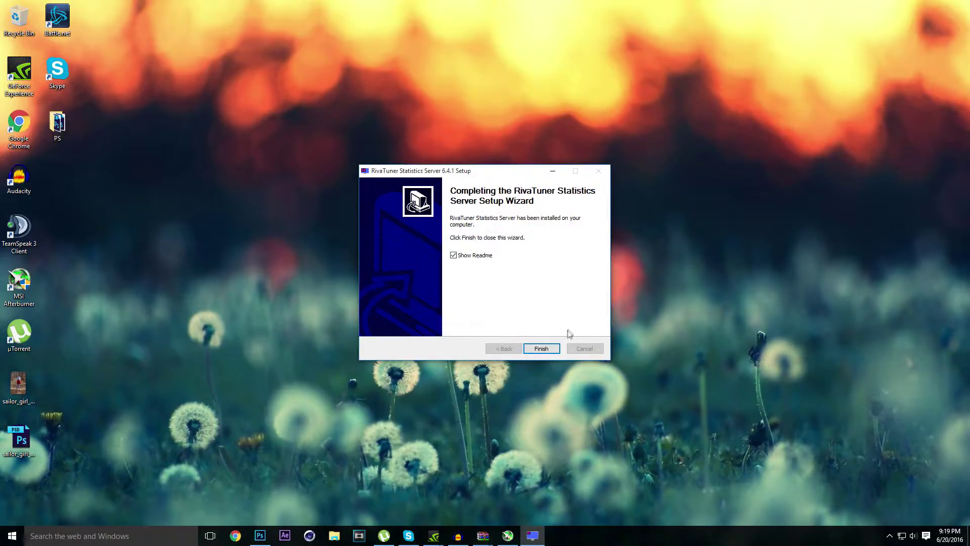
{"action": "left_click", "coordinate": [541, 348]}
- Finish setup to launch MSI Afterburner, view its system information dialog, then close it
{"action": "left_click", "coordinate": [454, 272]}
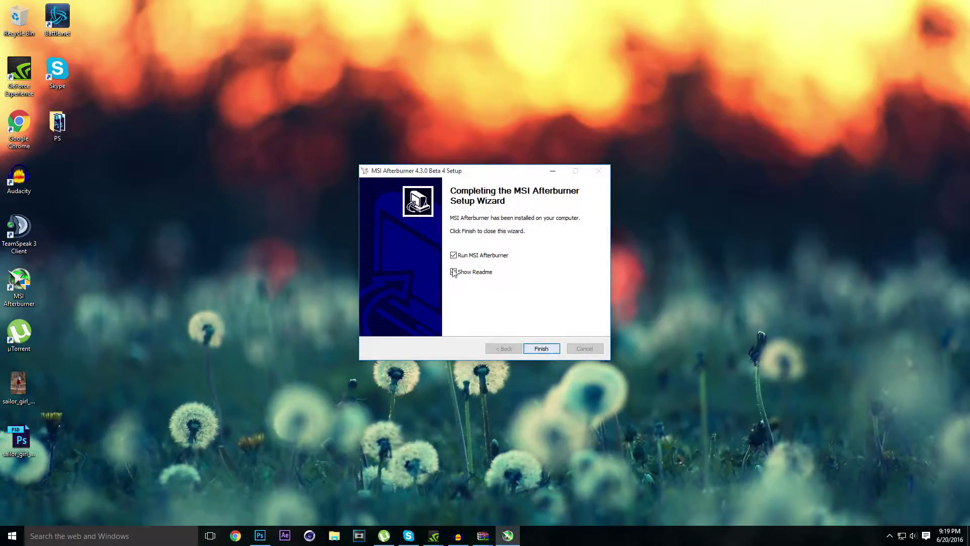
{"action": "left_click", "coordinate": [539, 346]}
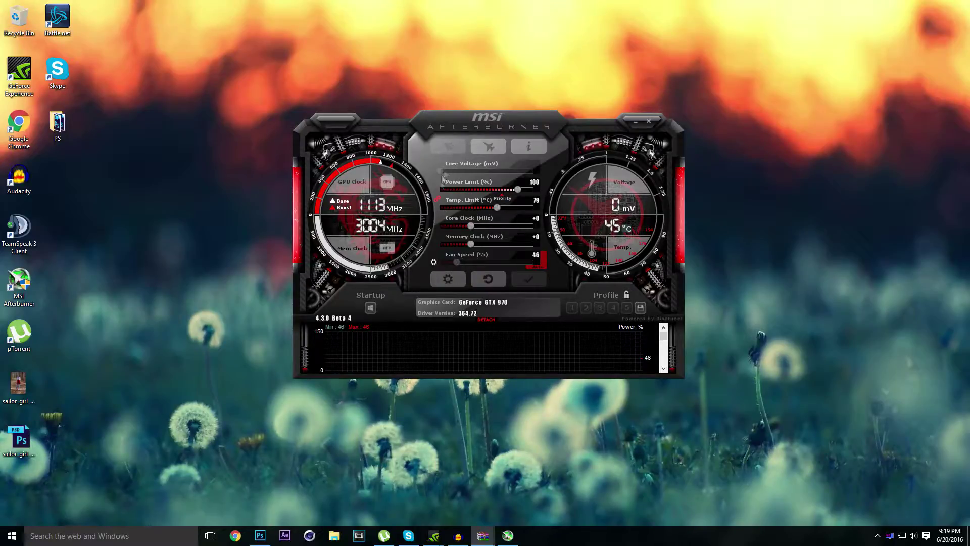
{"action": "left_click", "coordinate": [530, 142]}
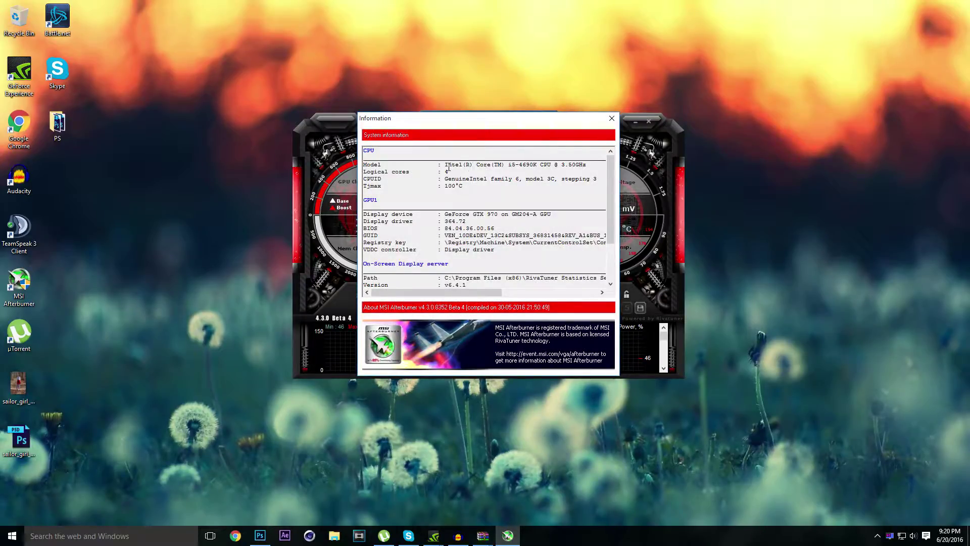
{"action": "left_click", "coordinate": [505, 165]}
{"action": "triple_click", "coordinate": [507, 166]}
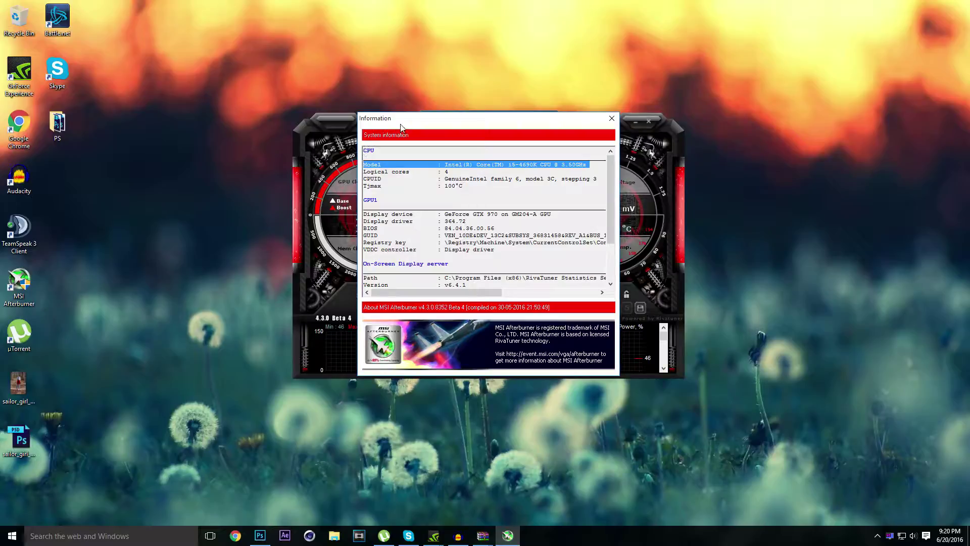
{"action": "left_click_drag", "start_coordinate": [401, 127], "coordinate": [28, 180]}
{"action": "left_click", "coordinate": [240, 169]}
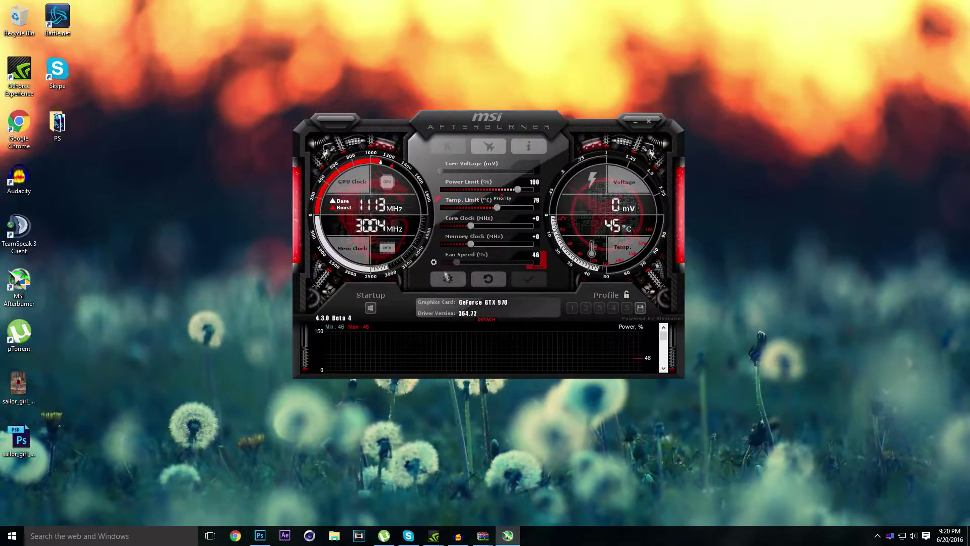
- Switch the Afterburner skin to MSI Cyborg Afterburner skin by Drerex Design and apply it
{"action": "left_click", "coordinate": [448, 281]}
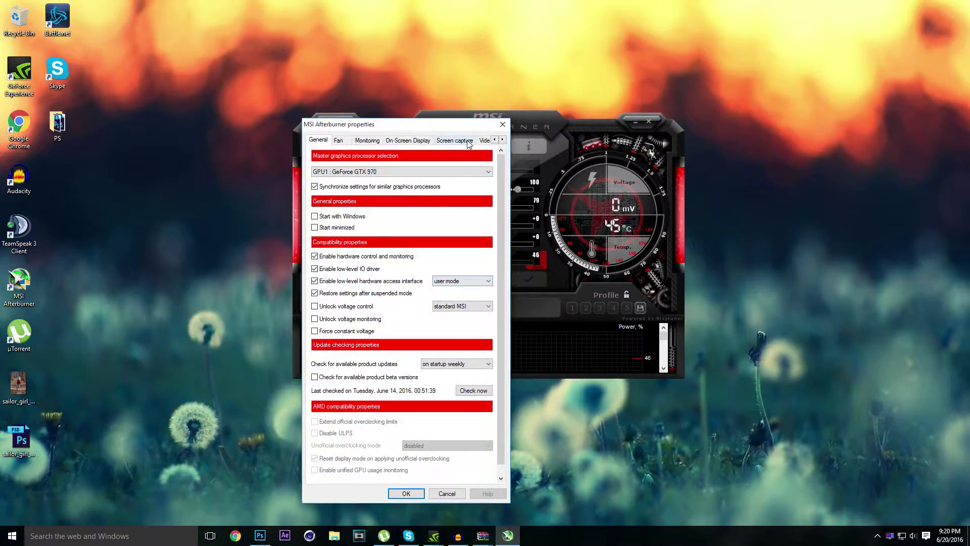
{"action": "left_click", "coordinate": [502, 140]}
{"action": "left_click", "coordinate": [502, 140]}
{"action": "left_click", "coordinate": [503, 140]}
{"action": "left_click", "coordinate": [503, 140]}
{"action": "left_click", "coordinate": [432, 140]}
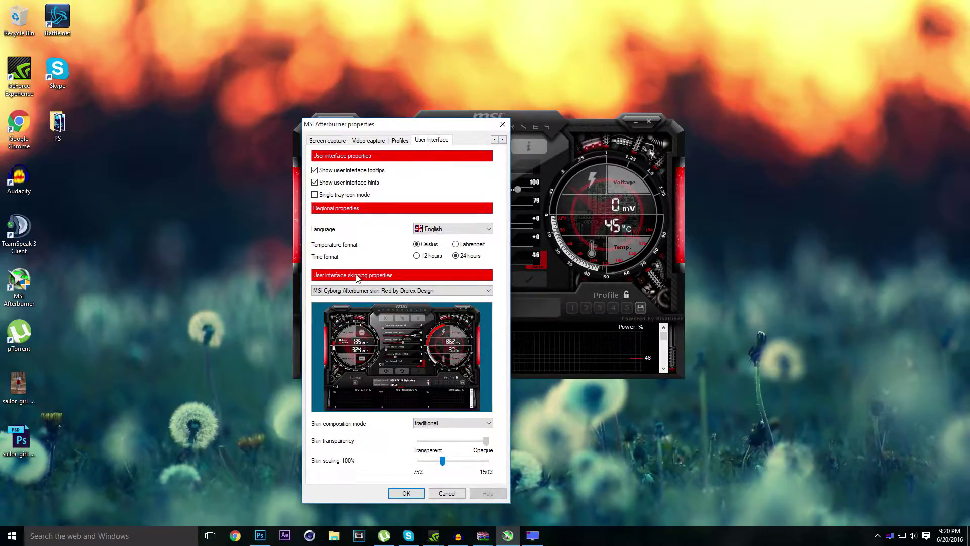
{"action": "left_click", "coordinate": [345, 285]}
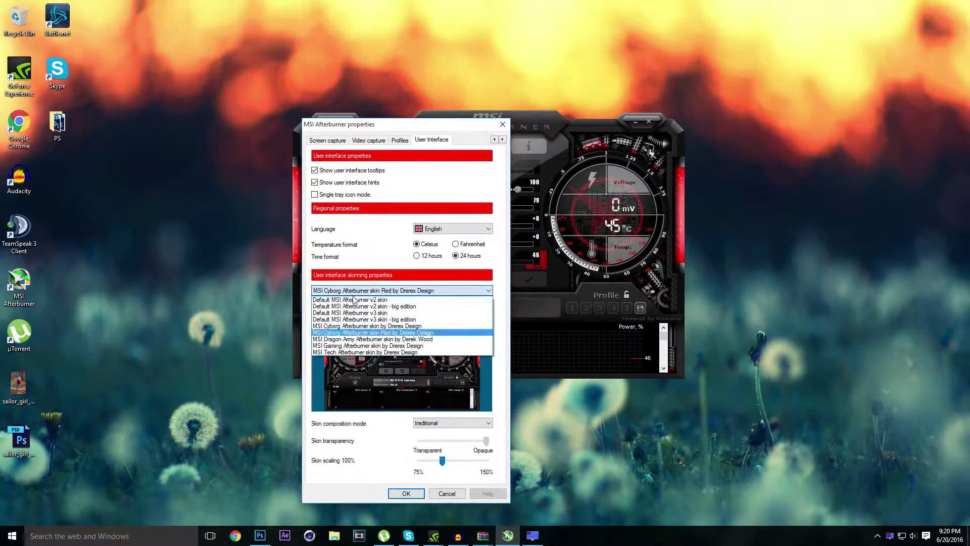
{"action": "left_click", "coordinate": [371, 326]}
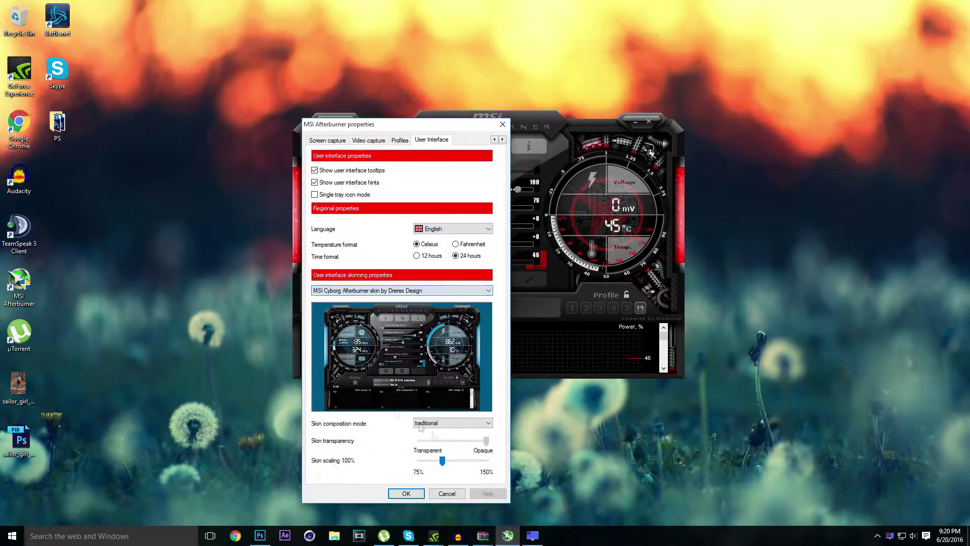
{"action": "left_click", "coordinate": [406, 494]}
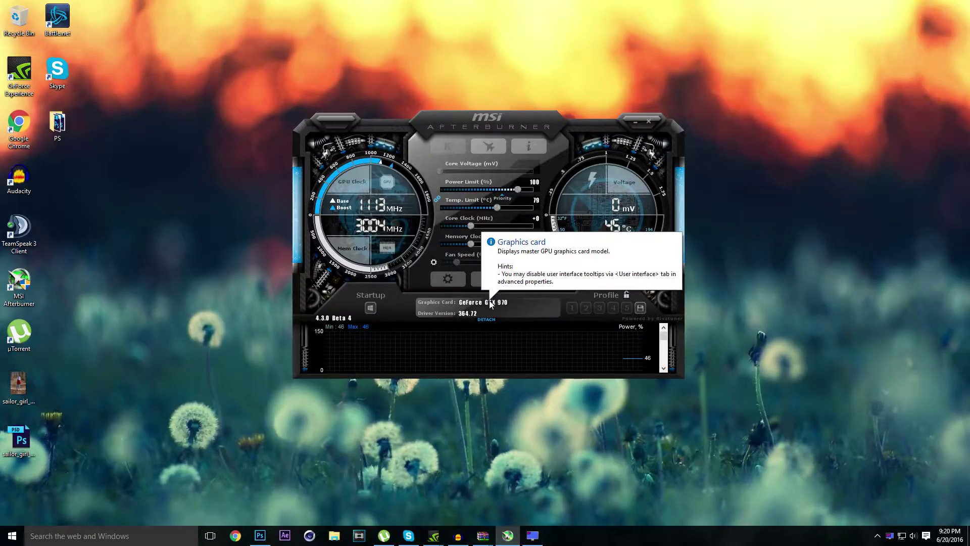
{"action": "left_click", "coordinate": [489, 300]}
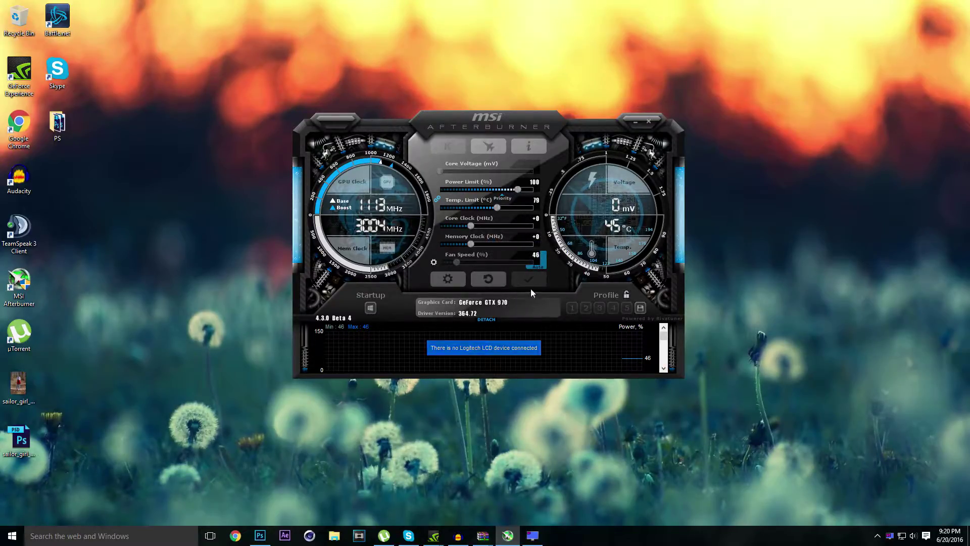
- In the Monitoring settings, stop showing Frametime in the on-screen display
{"action": "left_click", "coordinate": [446, 277]}
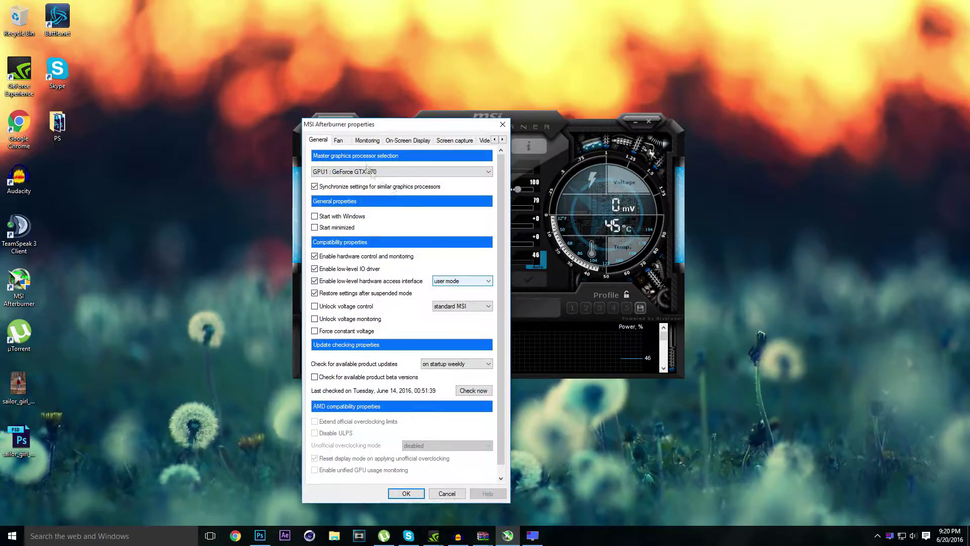
{"action": "left_click", "coordinate": [367, 141]}
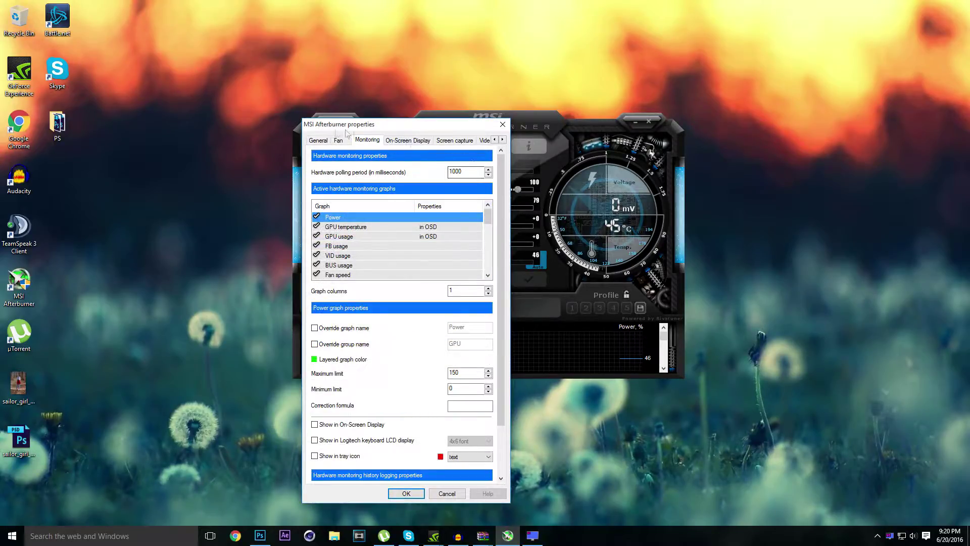
{"action": "scroll", "coordinate": [380, 247], "scroll_direction": "down", "scroll_amount": 8}
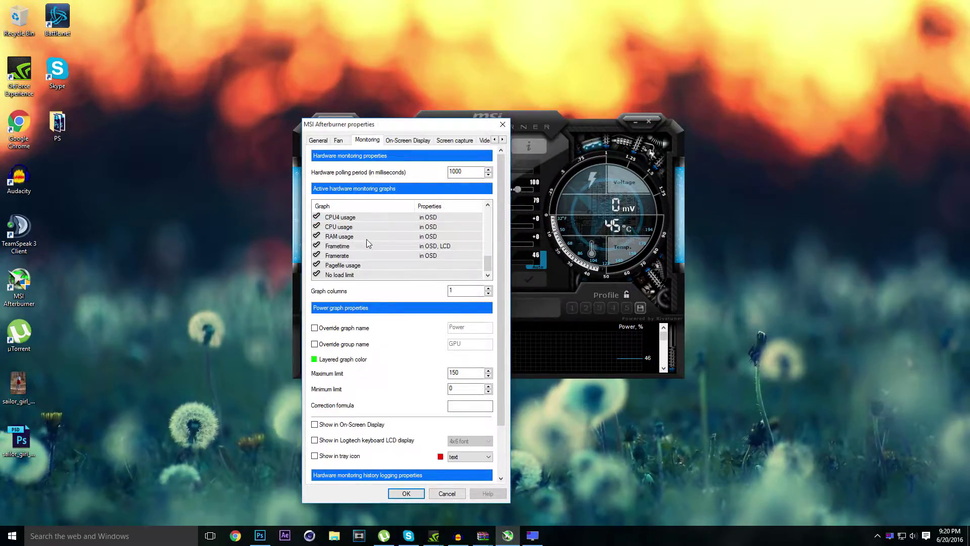
{"action": "left_click", "coordinate": [366, 238]}
{"action": "left_click", "coordinate": [370, 246]}
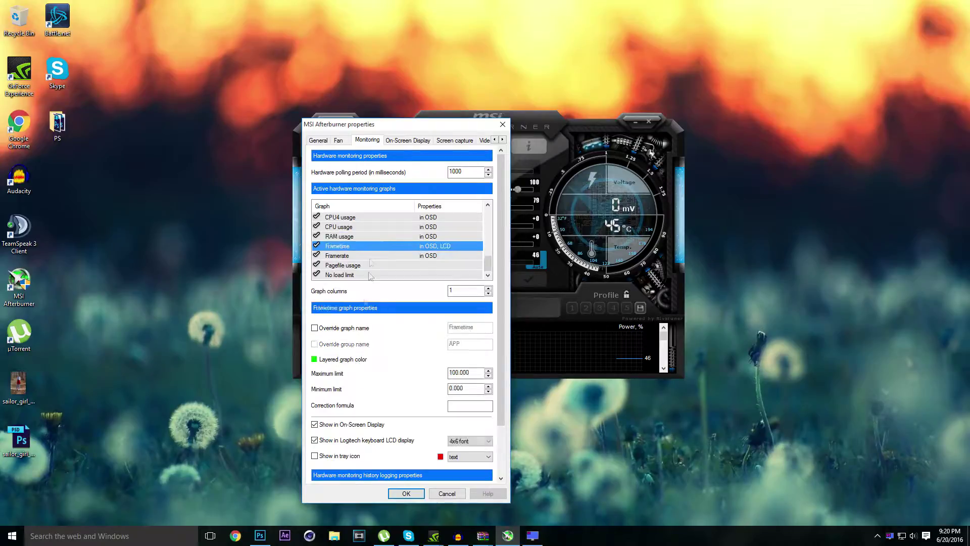
{"action": "left_click", "coordinate": [315, 425]}
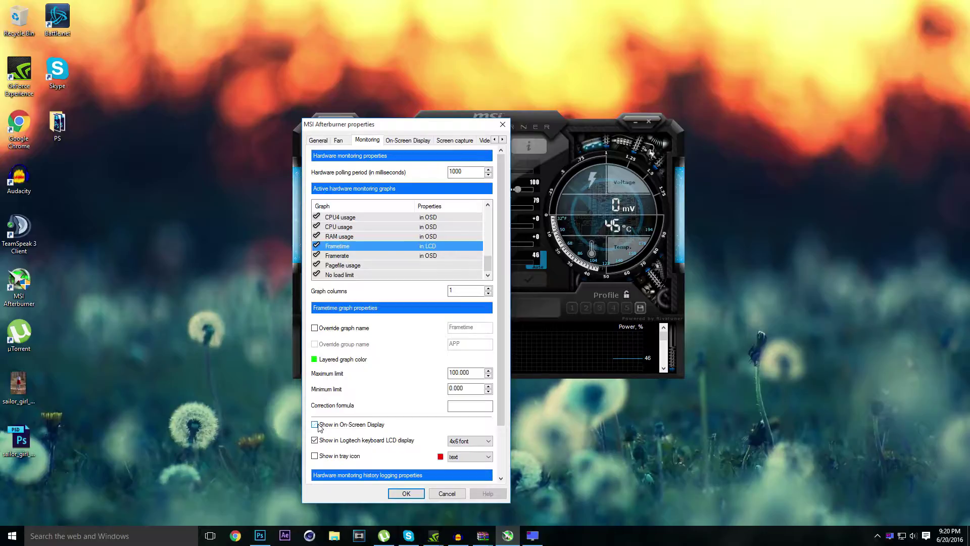
- Keep Pagefile usage off the OSD, save with a 100 ms polling period, and minimise Afterburner
{"action": "left_click", "coordinate": [359, 227]}
{"action": "left_click", "coordinate": [355, 265]}
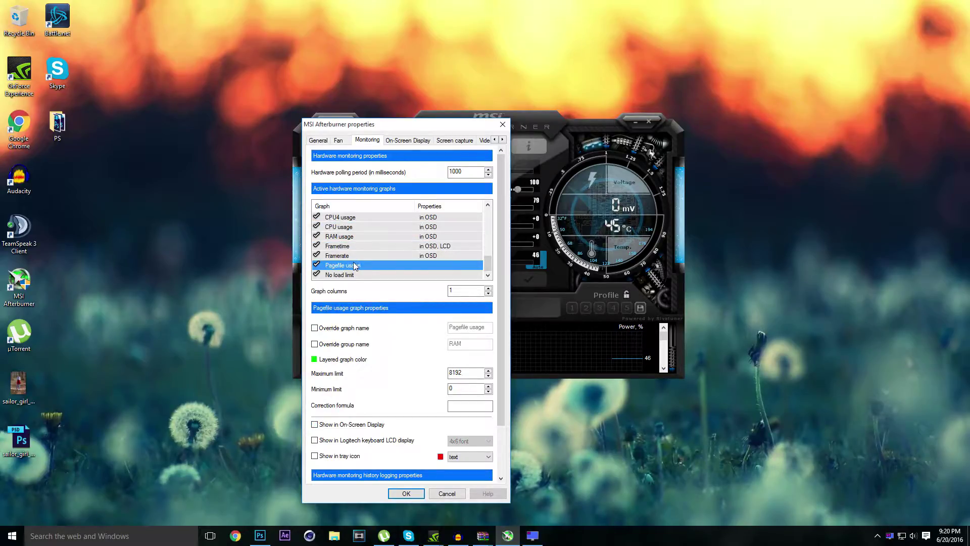
{"action": "left_click", "coordinate": [314, 424]}
{"action": "left_click", "coordinate": [314, 425]}
{"action": "scroll", "coordinate": [364, 245], "scroll_direction": "up", "scroll_amount": 3}
{"action": "scroll", "coordinate": [364, 247], "scroll_direction": "down", "scroll_amount": 1}
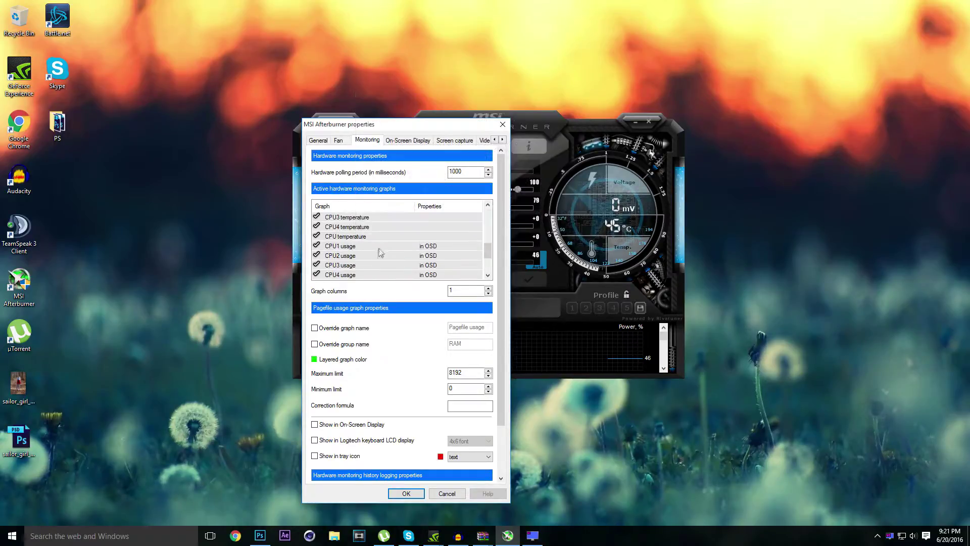
{"action": "left_click", "coordinate": [479, 175]}
{"action": "left_click", "coordinate": [406, 493]}
{"action": "left_click", "coordinate": [633, 121]}
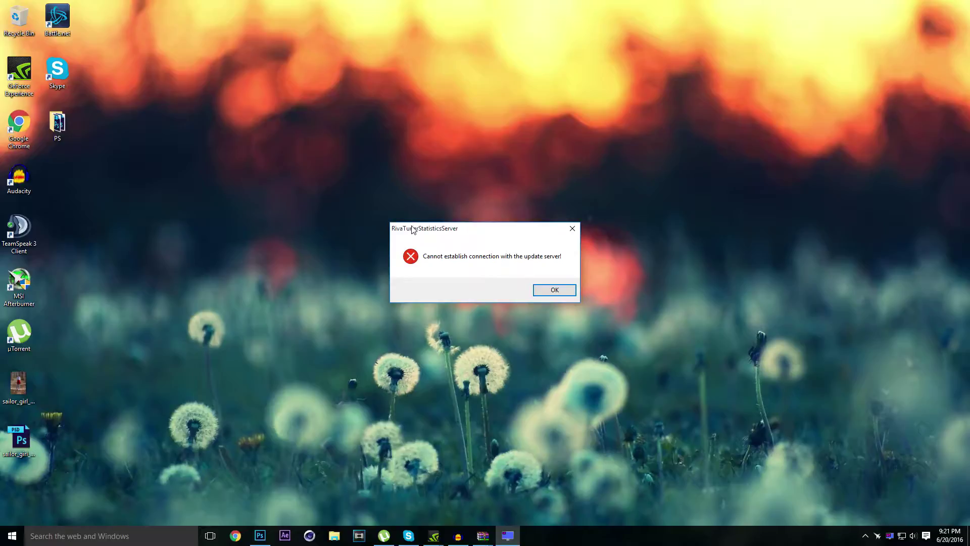
- Dismiss the update-server error and launch RivaTuner Statistics Server from Windows search as admin
{"action": "left_click", "coordinate": [546, 291]}
{"action": "left_click", "coordinate": [153, 534]}
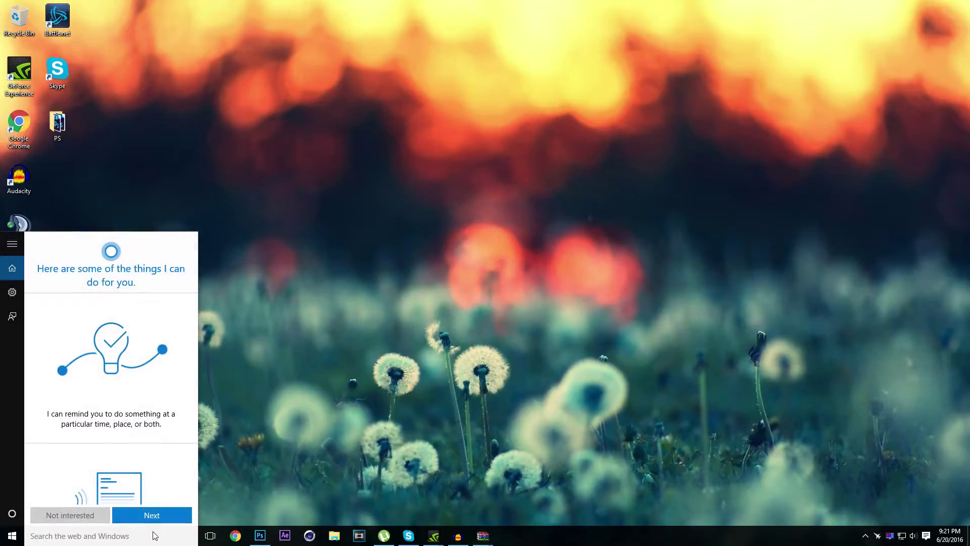
{"action": "type", "text": "rivatuner"}
{"action": "key", "text": "Return"}
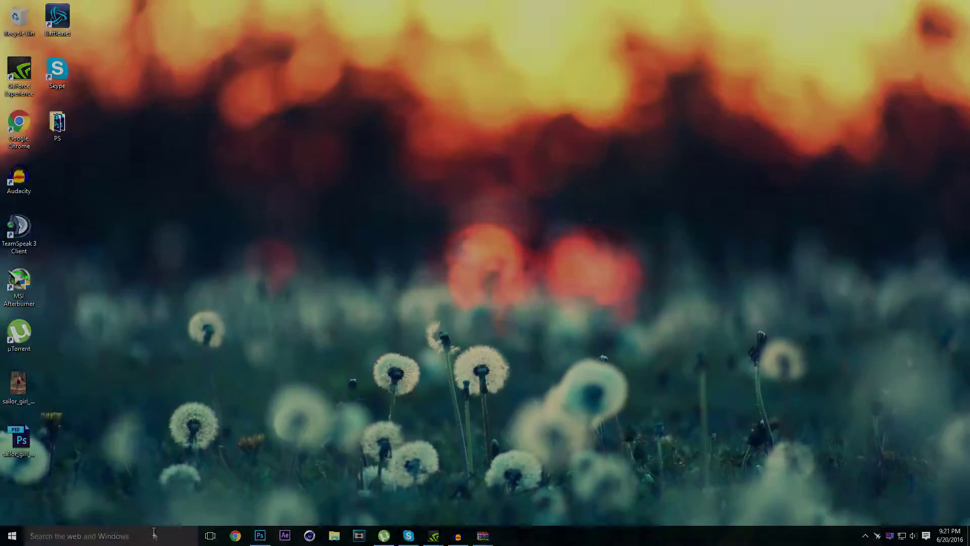
{"action": "left_click", "coordinate": [525, 287]}
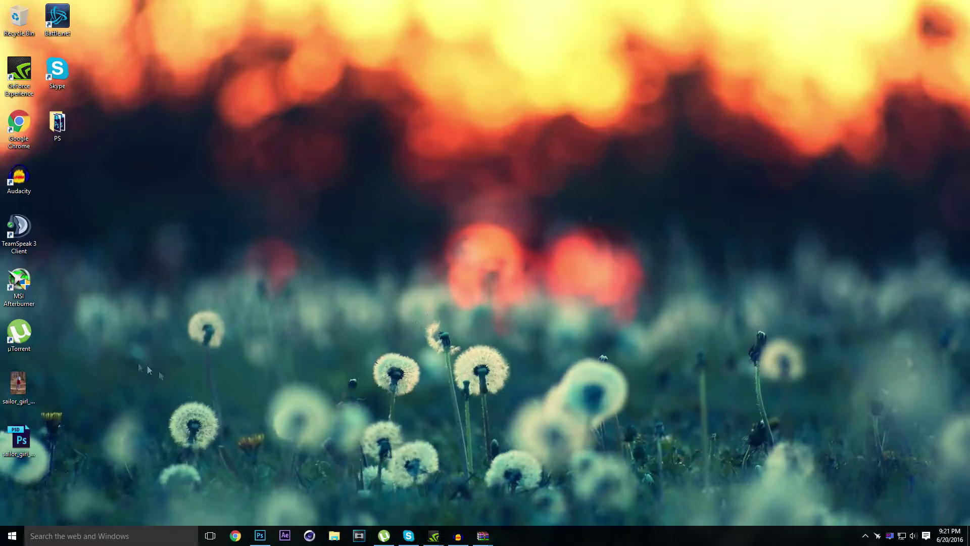
{"action": "left_click", "coordinate": [114, 534]}
{"action": "left_click", "coordinate": [890, 534]}
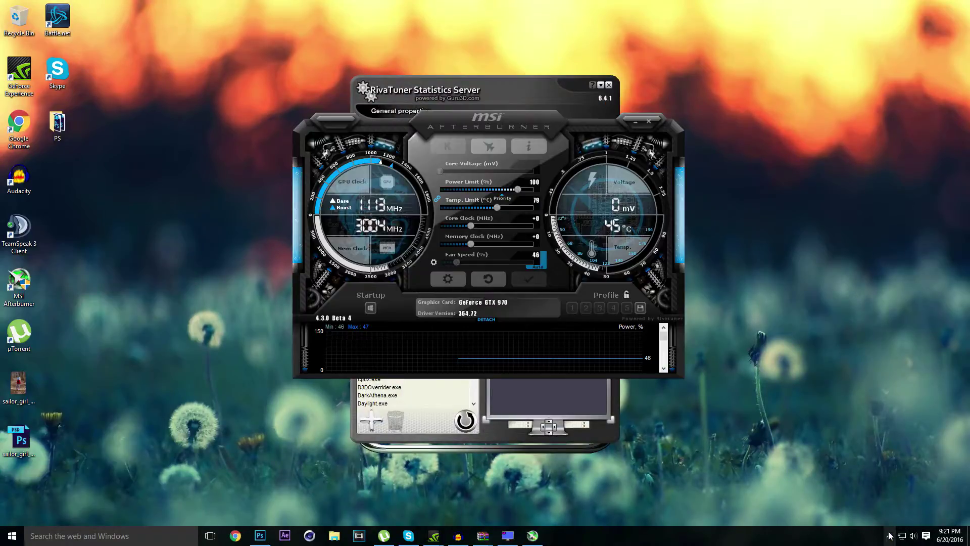
{"action": "left_click", "coordinate": [635, 123]}
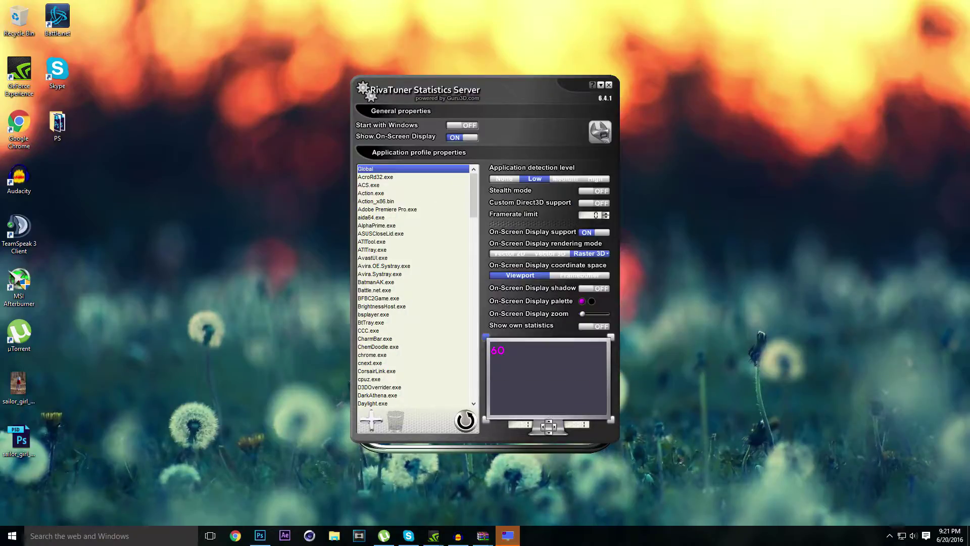
{"action": "left_click", "coordinate": [891, 534]}
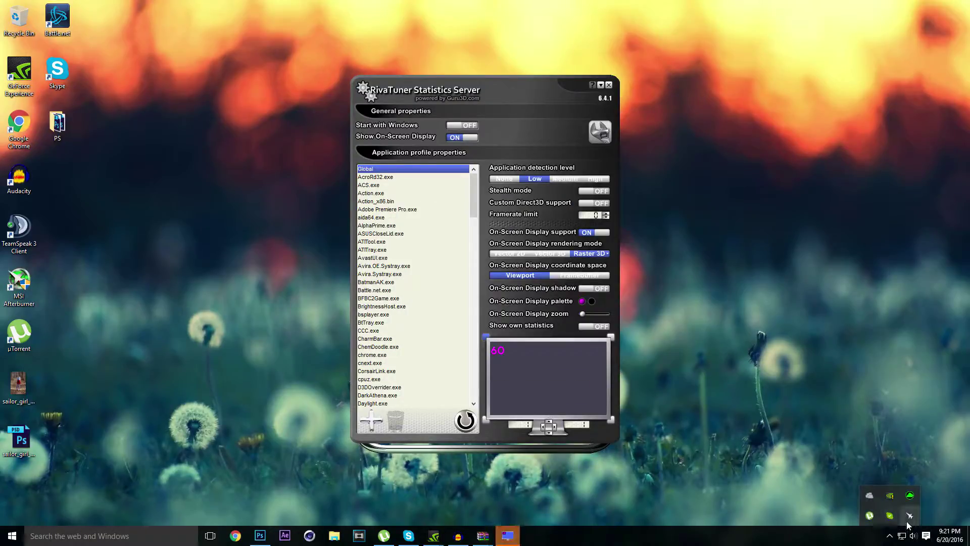
{"action": "left_click", "coordinate": [829, 438]}
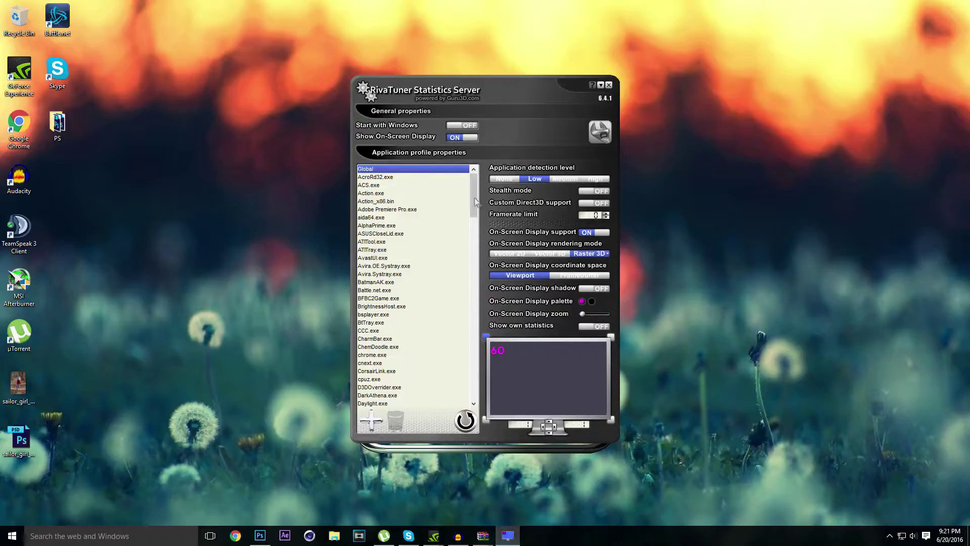
{"action": "left_click", "coordinate": [557, 258]}
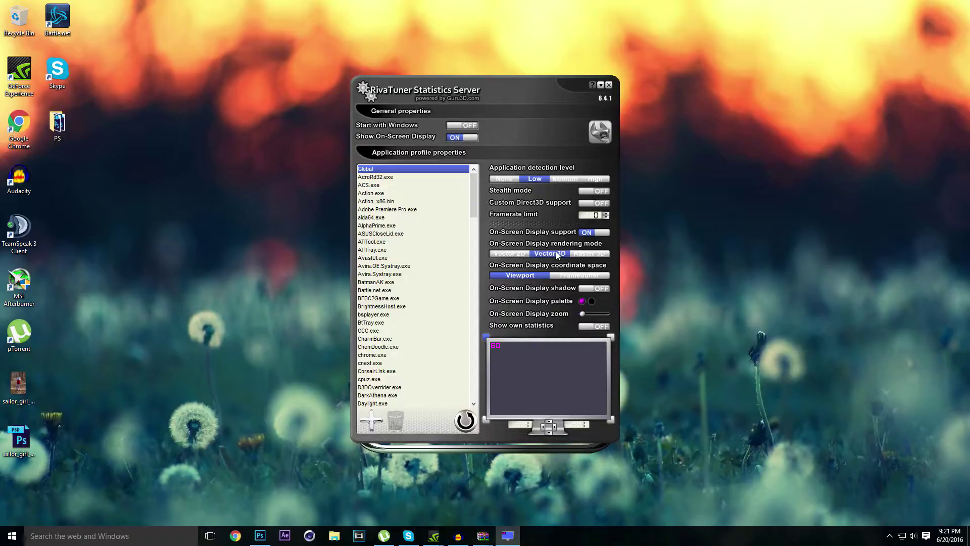
{"action": "left_click", "coordinate": [589, 254]}
{"action": "double_click", "coordinate": [580, 254]}
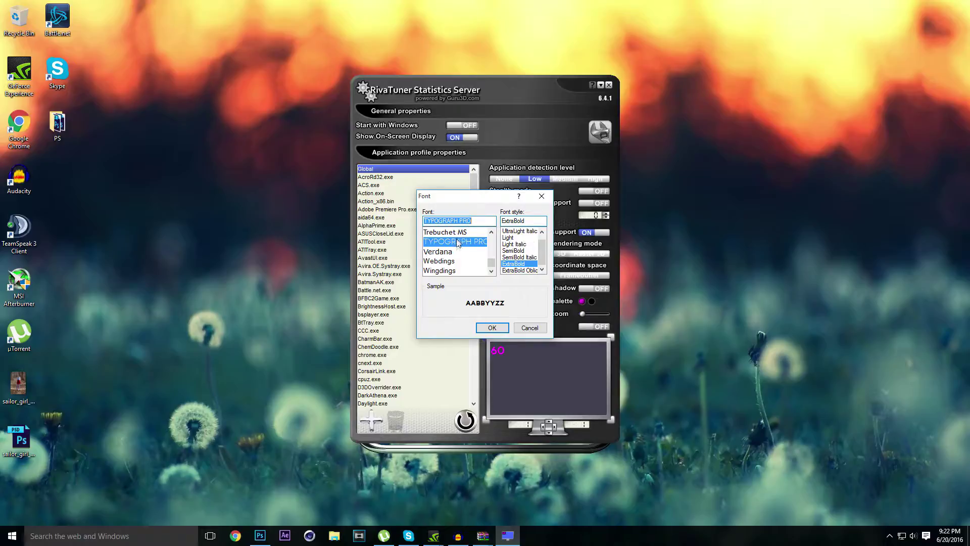
{"action": "scroll", "coordinate": [459, 255], "scroll_direction": "up", "scroll_amount": 8}
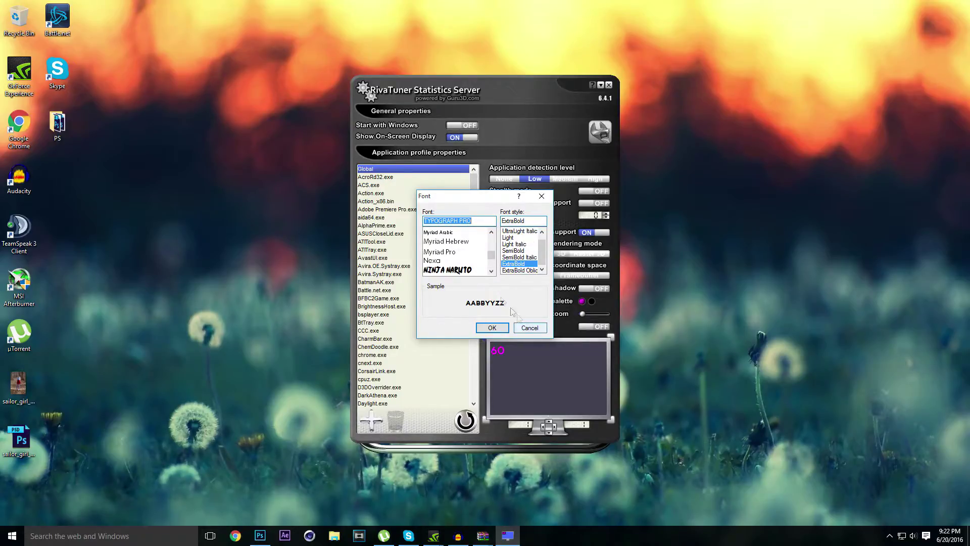
{"action": "scroll", "coordinate": [460, 260], "scroll_direction": "down", "scroll_amount": 8}
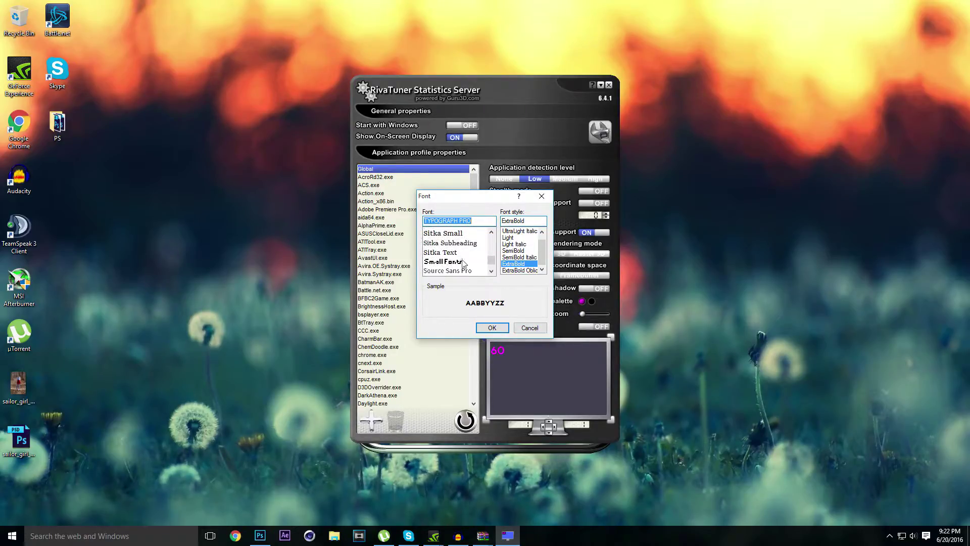
{"action": "scroll", "coordinate": [460, 263], "scroll_direction": "down", "scroll_amount": 3}
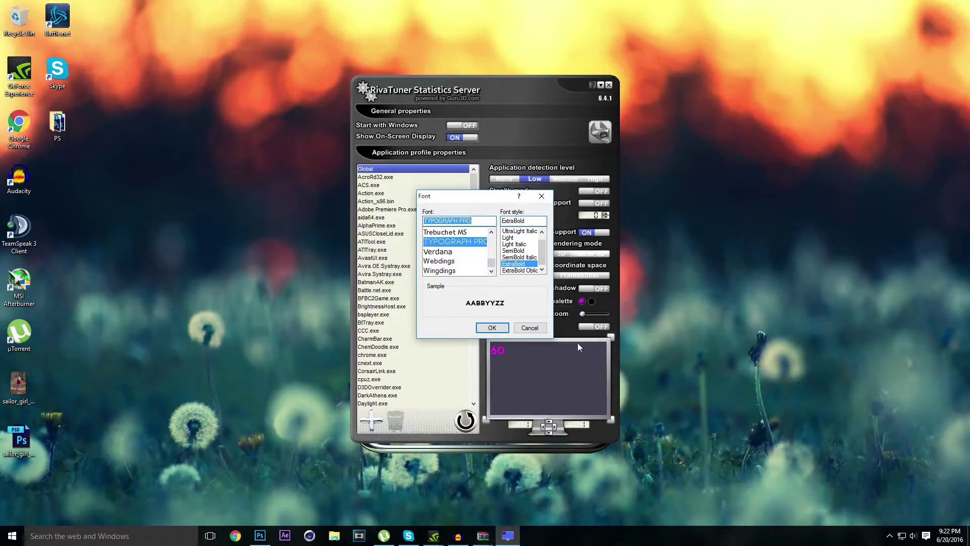
{"action": "left_click", "coordinate": [530, 327]}
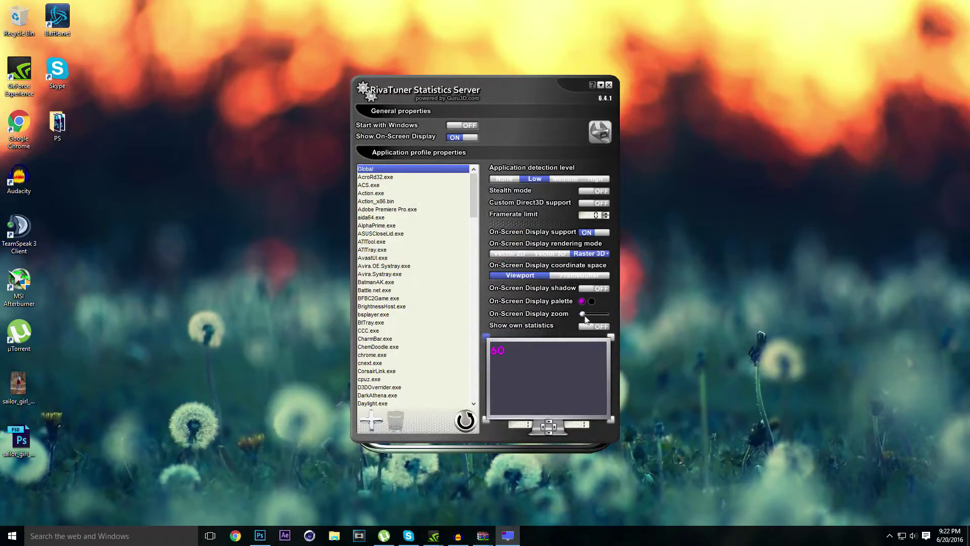
{"action": "left_click_drag", "start_coordinate": [584, 315], "coordinate": [584, 316]}
{"action": "left_click", "coordinate": [600, 132]}
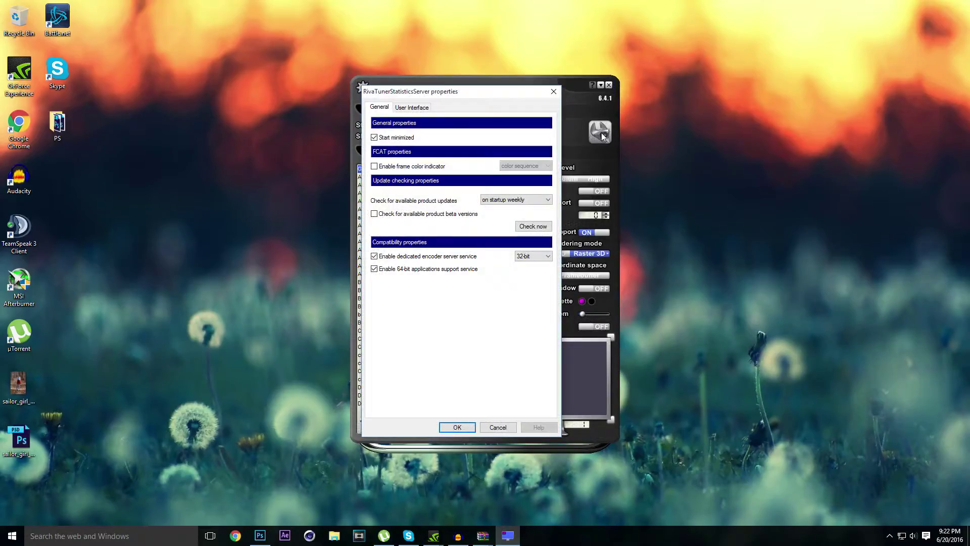
{"action": "left_click", "coordinate": [405, 109]}
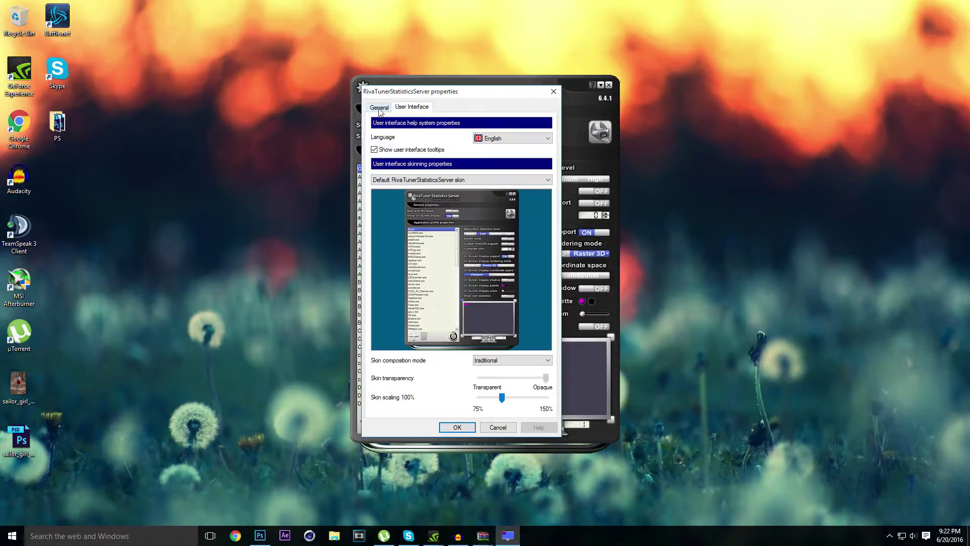
{"action": "left_click", "coordinate": [380, 108]}
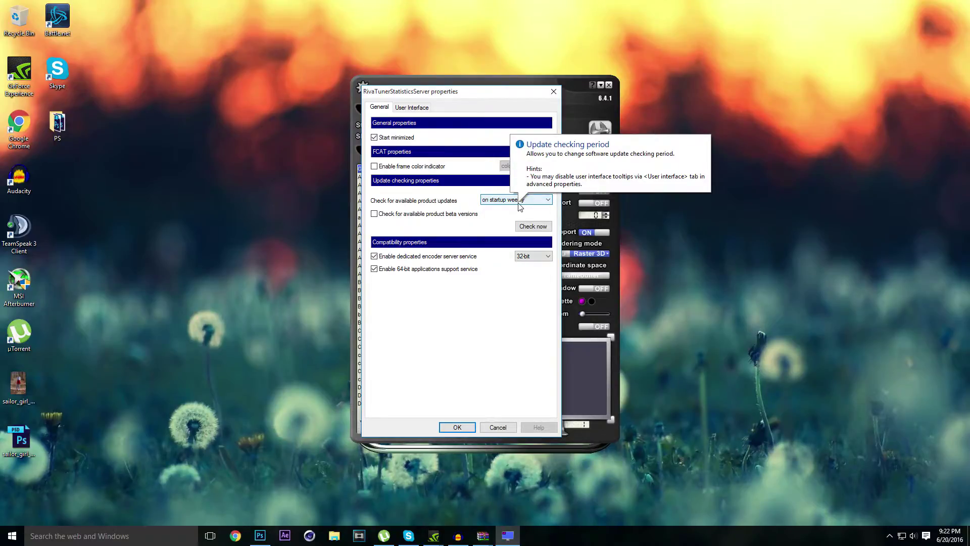
{"action": "left_click", "coordinate": [512, 201]}
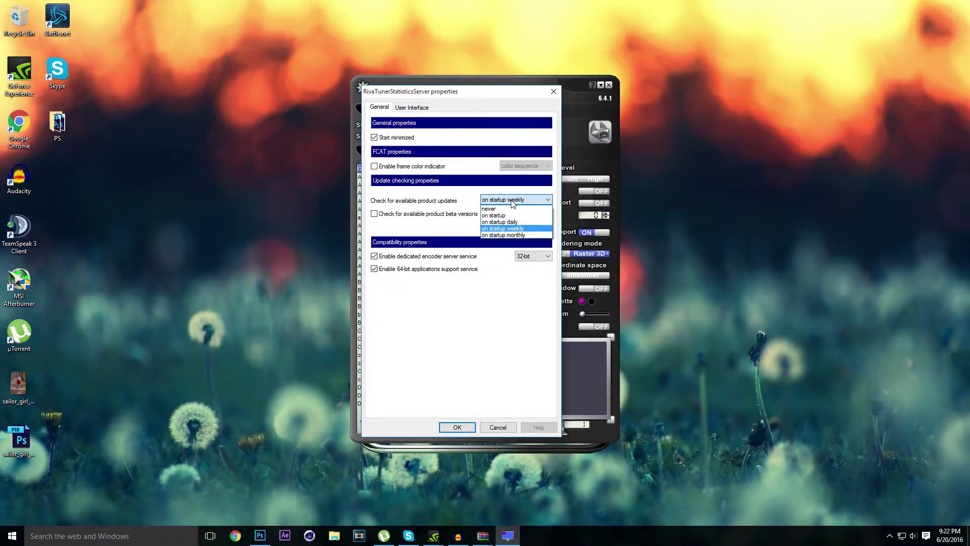
{"action": "left_click", "coordinate": [512, 201]}
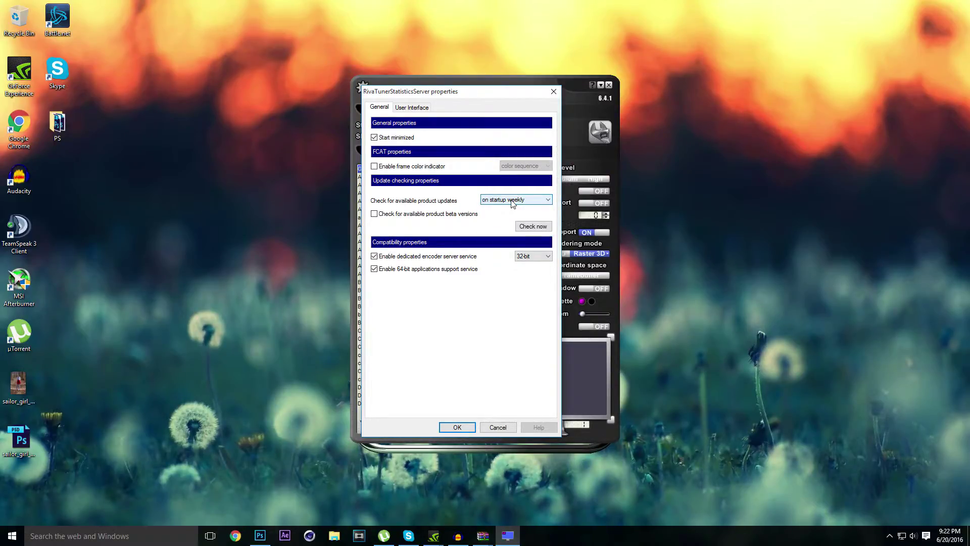
{"action": "left_click", "coordinate": [512, 200]}
{"action": "left_click", "coordinate": [512, 201]}
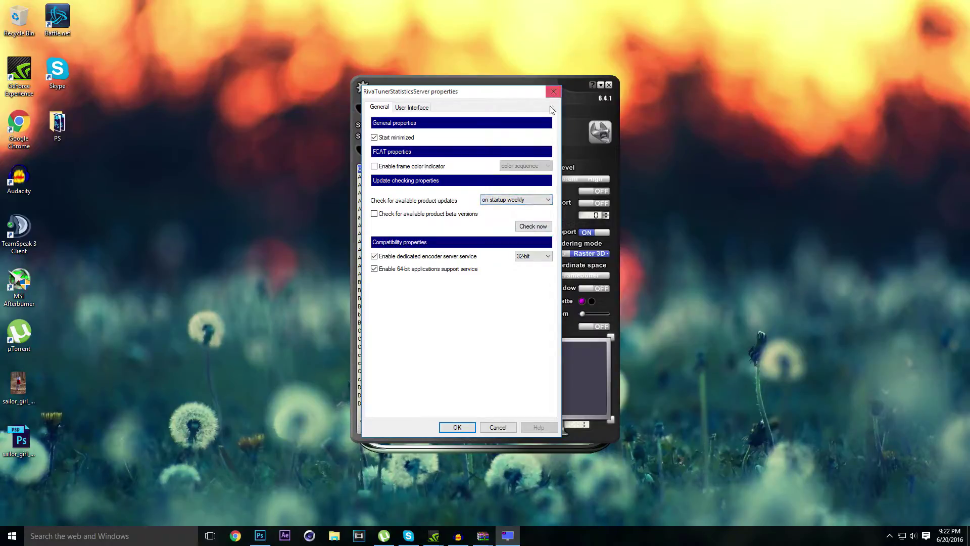
{"action": "left_click", "coordinate": [552, 93]}
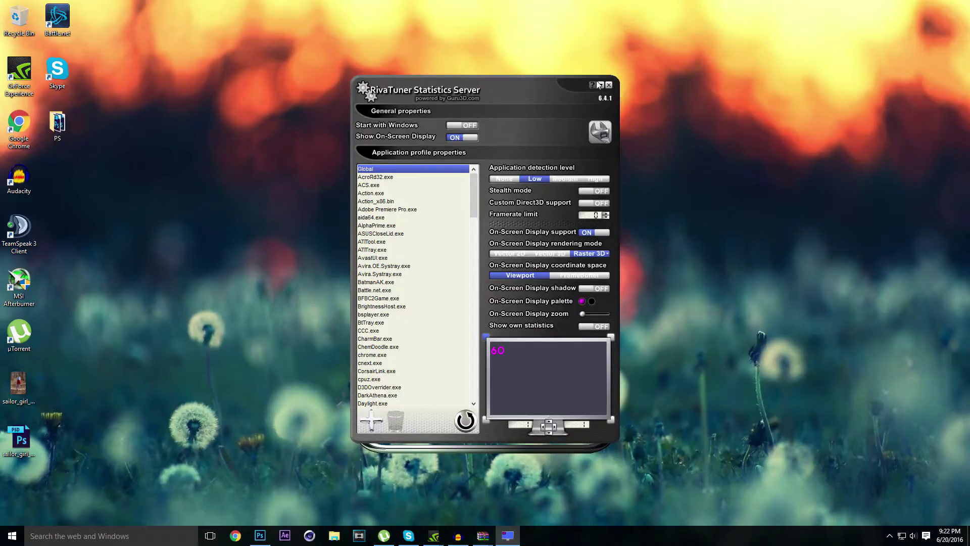
- Close the RivaTuner settings window and open the PS folder from the desktop
{"action": "left_click", "coordinate": [608, 86]}
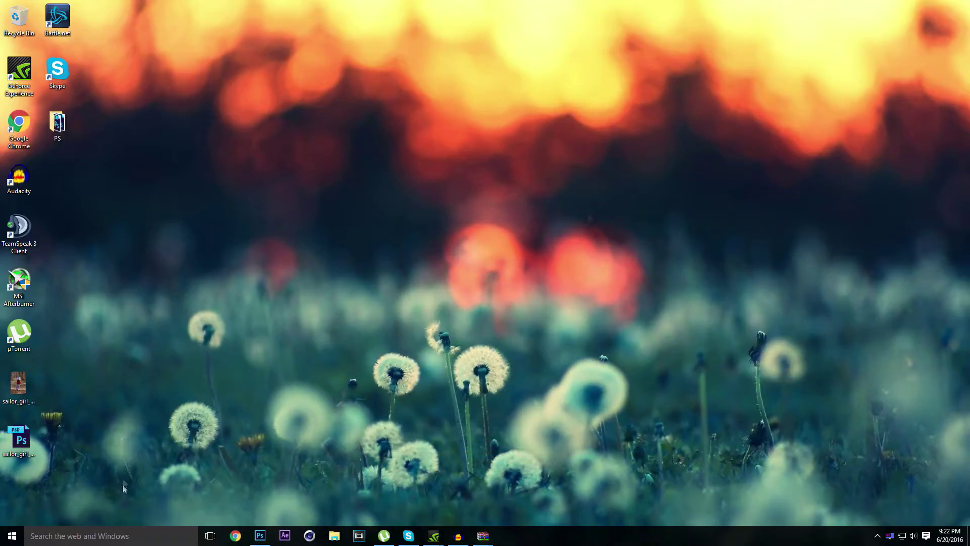
{"action": "left_click", "coordinate": [127, 536]}
{"action": "left_click", "coordinate": [313, 402]}
{"action": "double_click", "coordinate": [55, 127]}
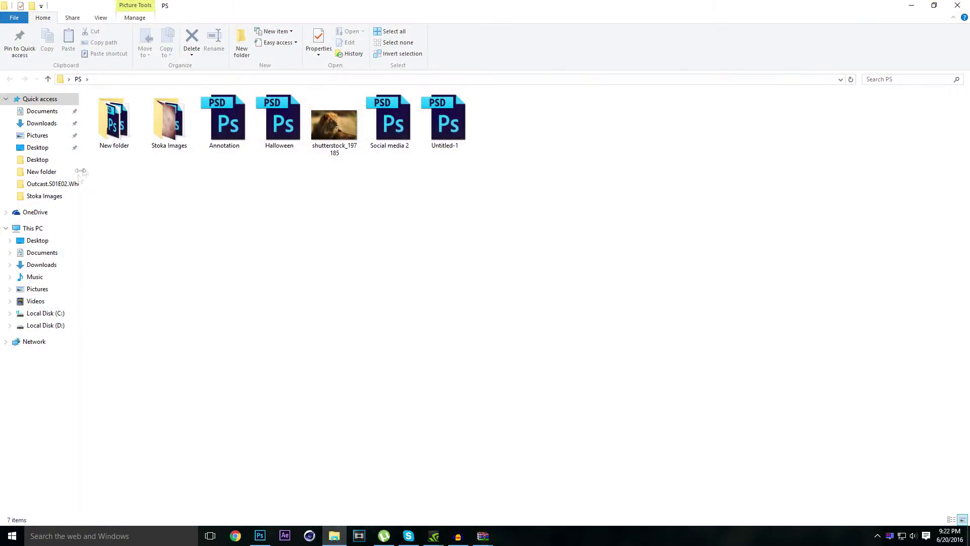
- Browse to Local Disk (D:), close File Explorer, and launch Battle.net from the desktop
{"action": "left_click", "coordinate": [58, 313]}
{"action": "left_click", "coordinate": [53, 325]}
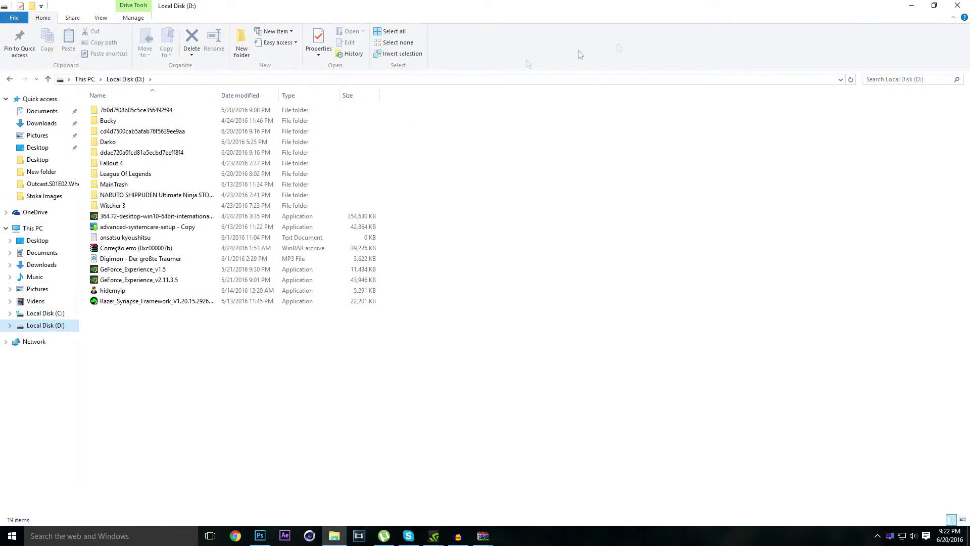
{"action": "left_click", "coordinate": [177, 175]}
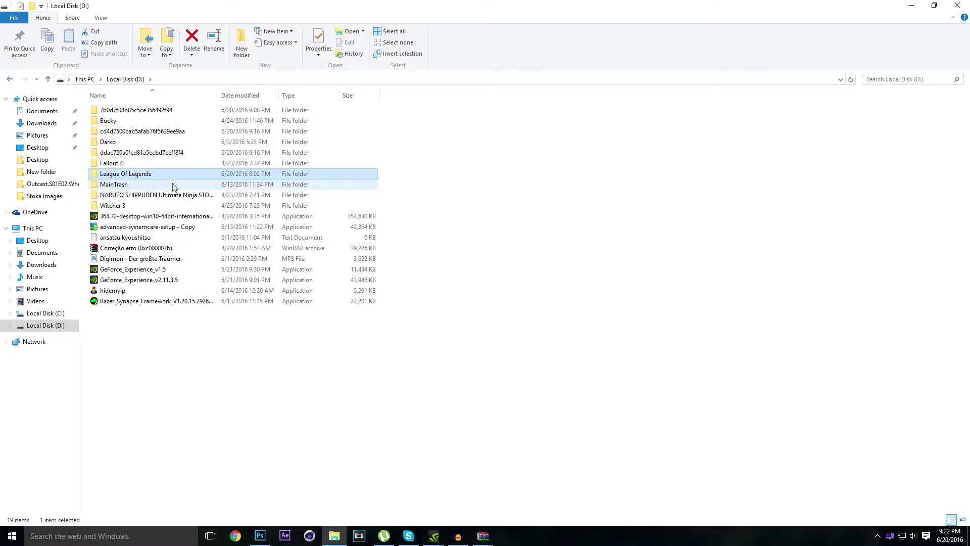
{"action": "left_click", "coordinate": [957, 6]}
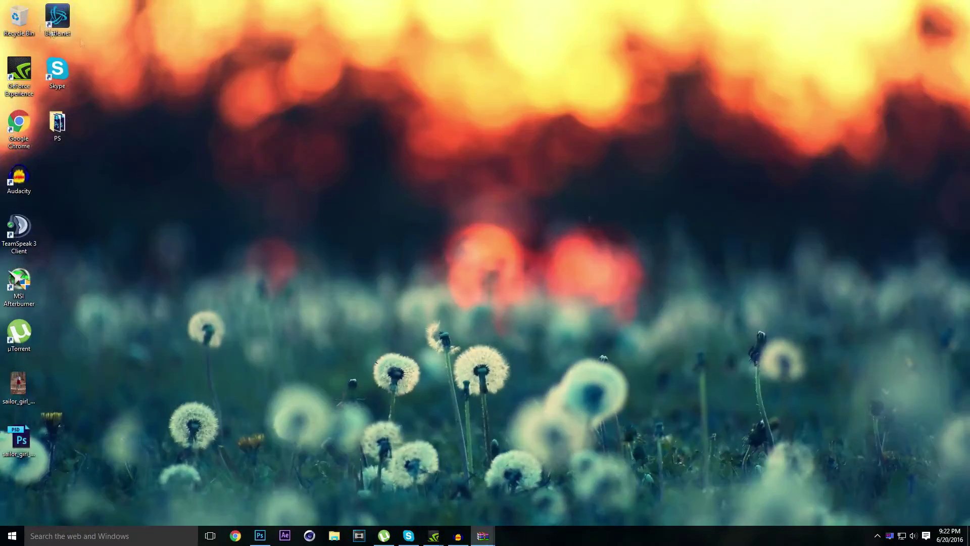
{"action": "double_click", "coordinate": [58, 20]}
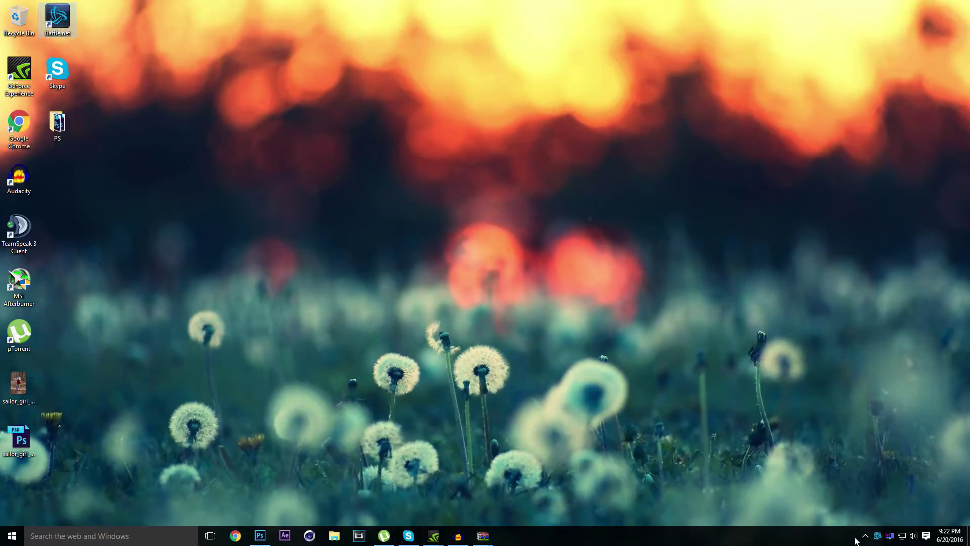
- Bring Battle.net up from the system tray and launch World of Warcraft with PLAY
{"action": "left_click", "coordinate": [872, 539]}
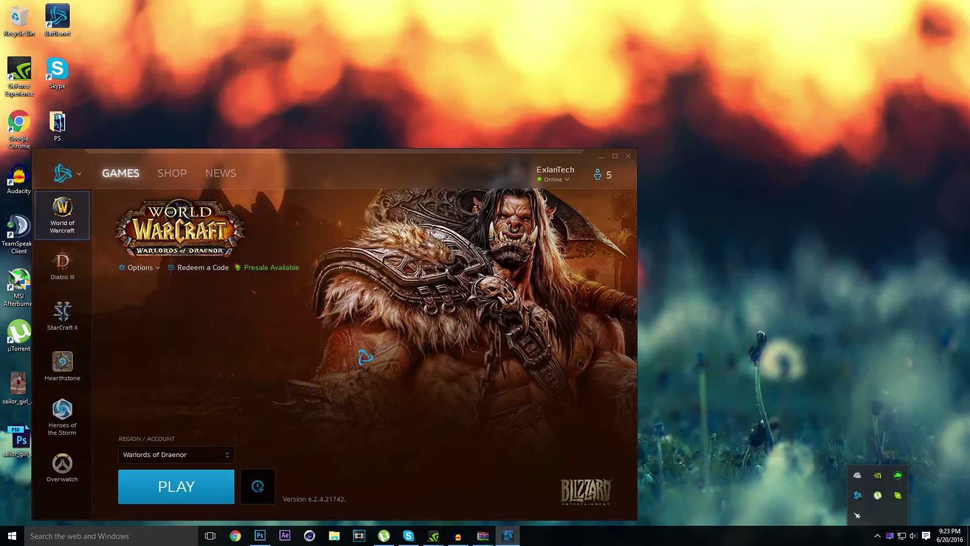
{"action": "left_click", "coordinate": [612, 177]}
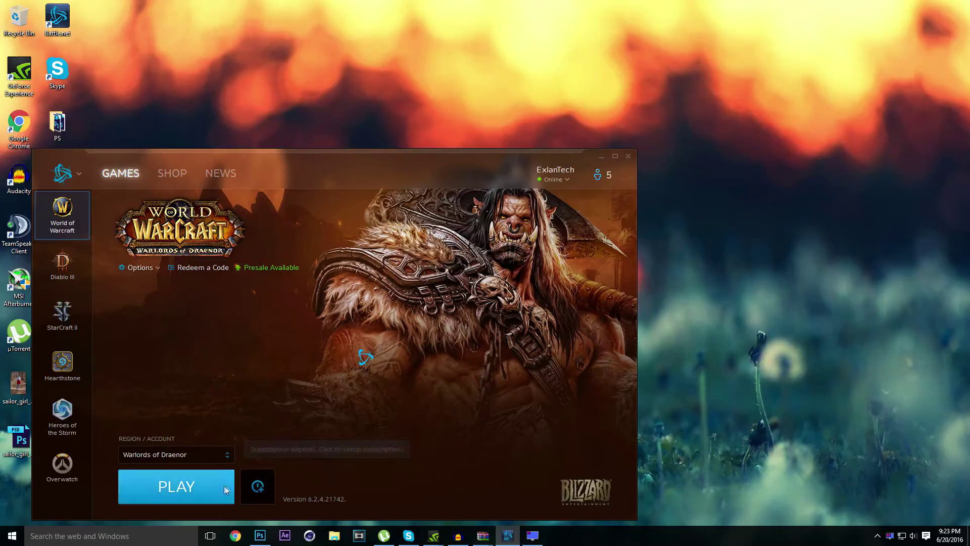
{"action": "left_click", "coordinate": [177, 486]}
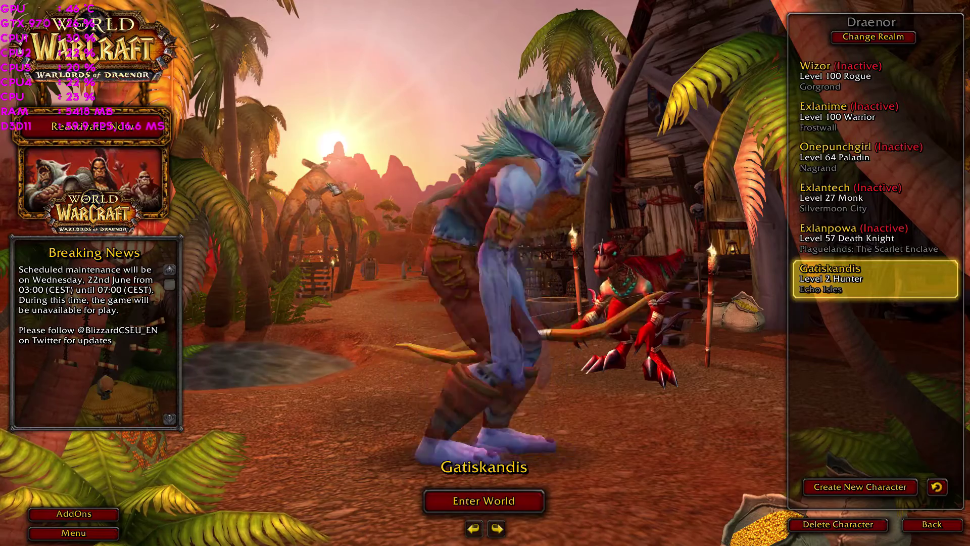
- Browse the characters, then enter the world with the level 2 hunter
{"action": "left_click", "coordinate": [874, 236]}
{"action": "left_click", "coordinate": [881, 189]}
{"action": "left_click", "coordinate": [862, 149]}
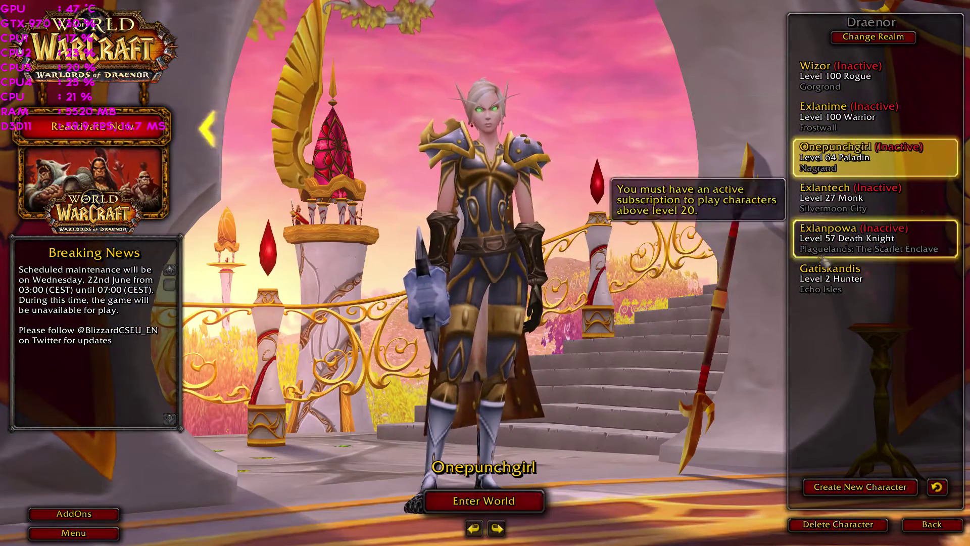
{"action": "left_click", "coordinate": [848, 278]}
{"action": "left_click", "coordinate": [539, 498]}
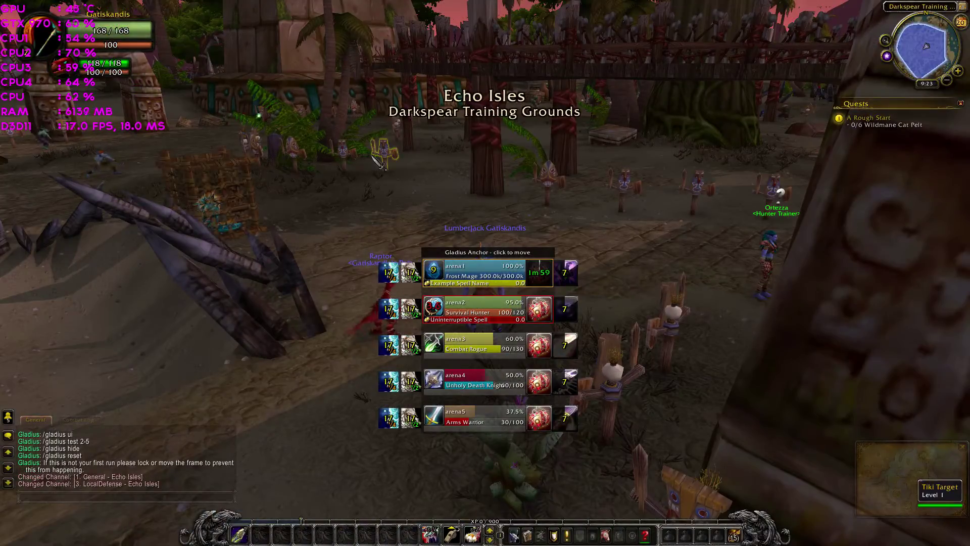
- Send the /gladius chat command to clear the Gladius test frames
{"action": "key", "text": "Return"}
{"action": "type", "text": "/gl"}
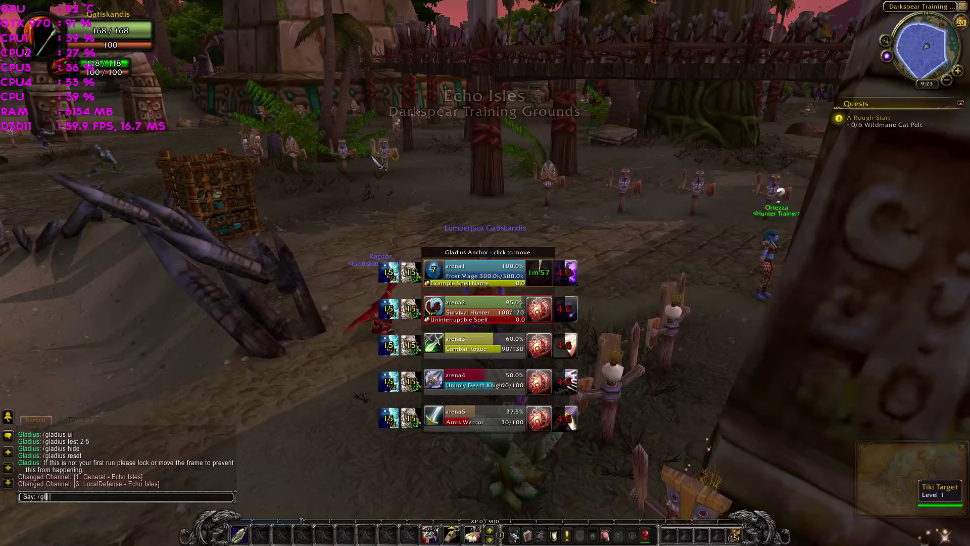
{"action": "type", "text": "adius hi"}
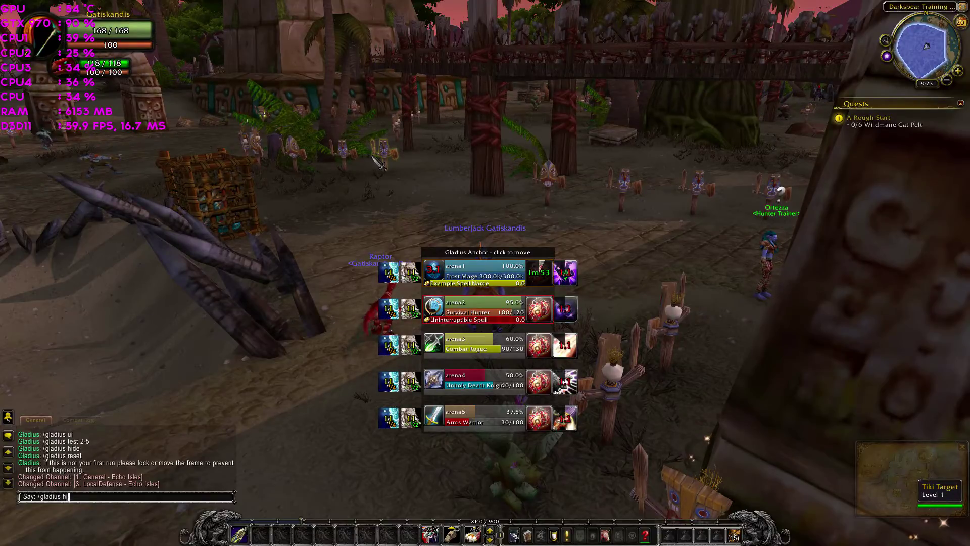
{"action": "key", "text": "Return"}
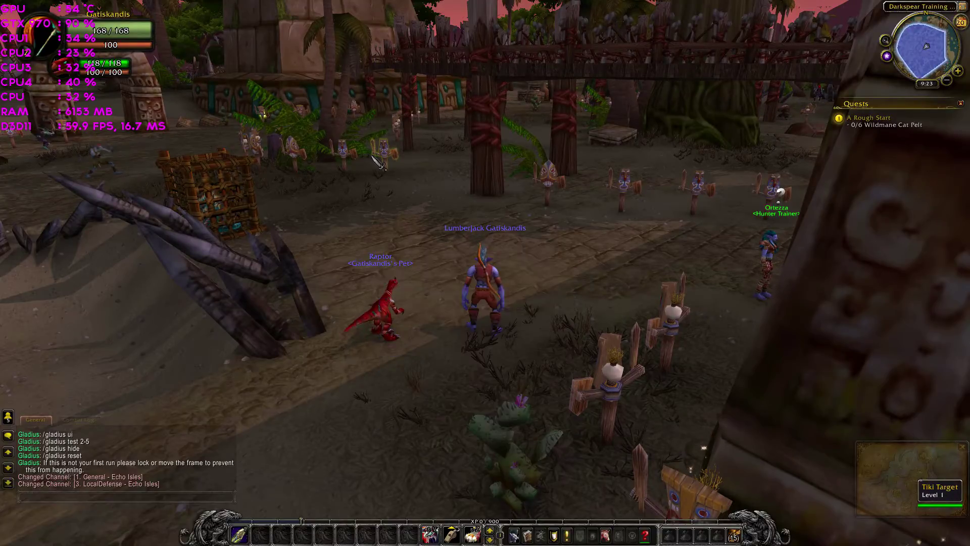
- Target and attack the Tiki Targets, switching to a fresh one midway
{"action": "scroll", "coordinate": [377, 160], "scroll_direction": "up", "scroll_amount": 3}
{"action": "key", "text": "Tab"}
{"action": "key", "text": "1"}
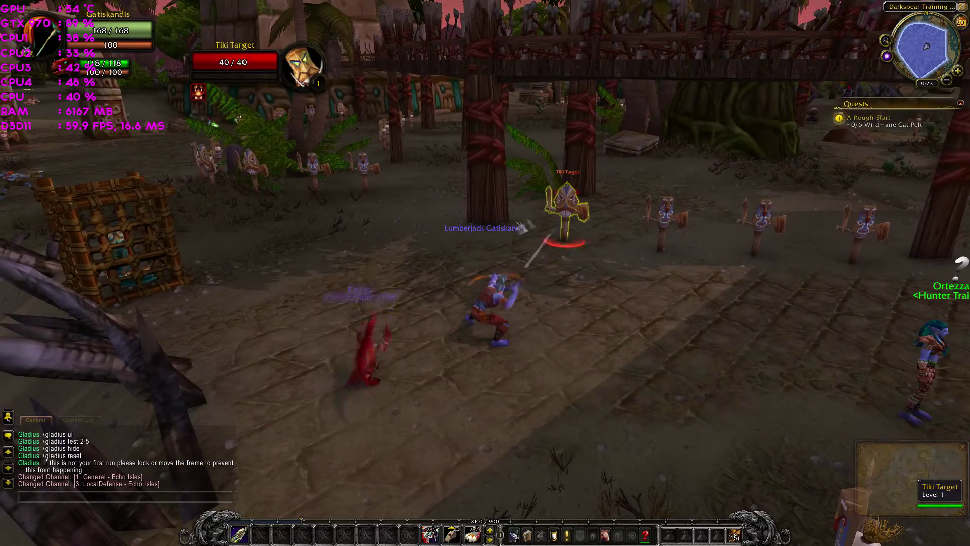
{"action": "key", "text": "1"}
{"action": "key", "text": "1"}
{"action": "key", "text": "1"}
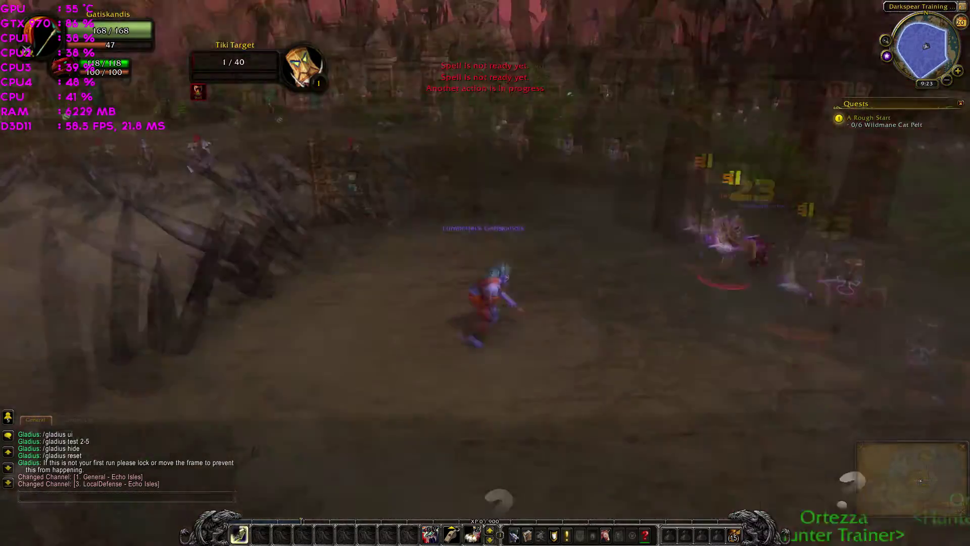
{"action": "key", "text": "1"}
{"action": "key", "text": "1"}
{"action": "key", "text": "1"}
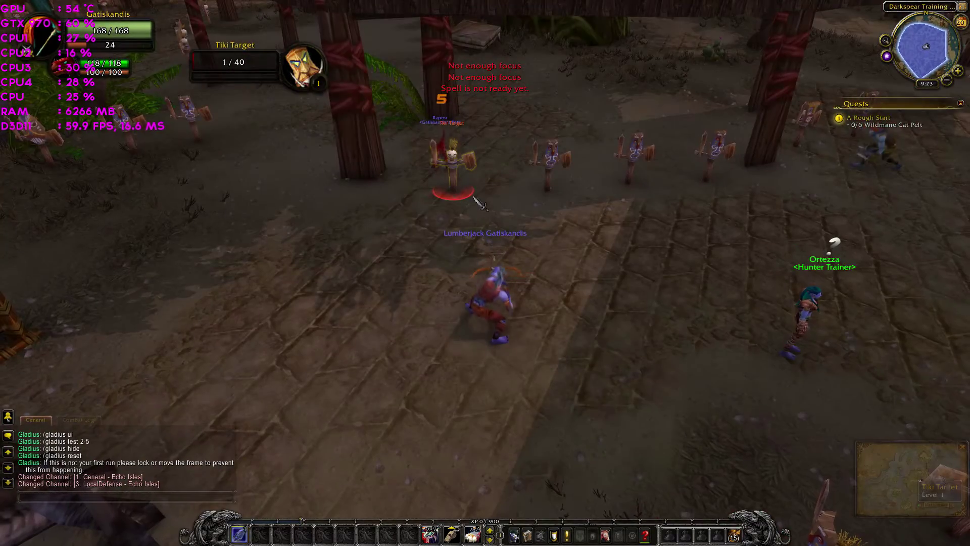
{"action": "key", "text": "Tab"}
{"action": "key", "text": "1"}
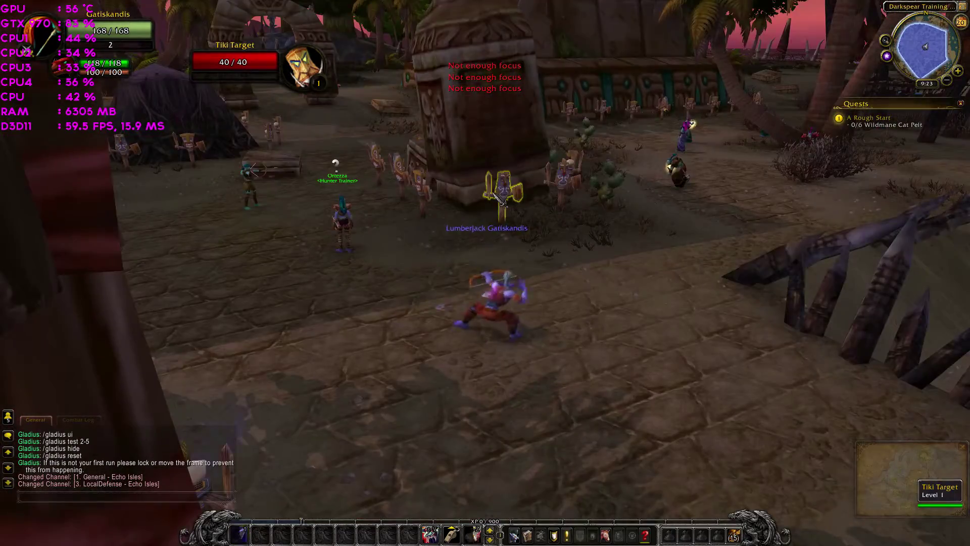